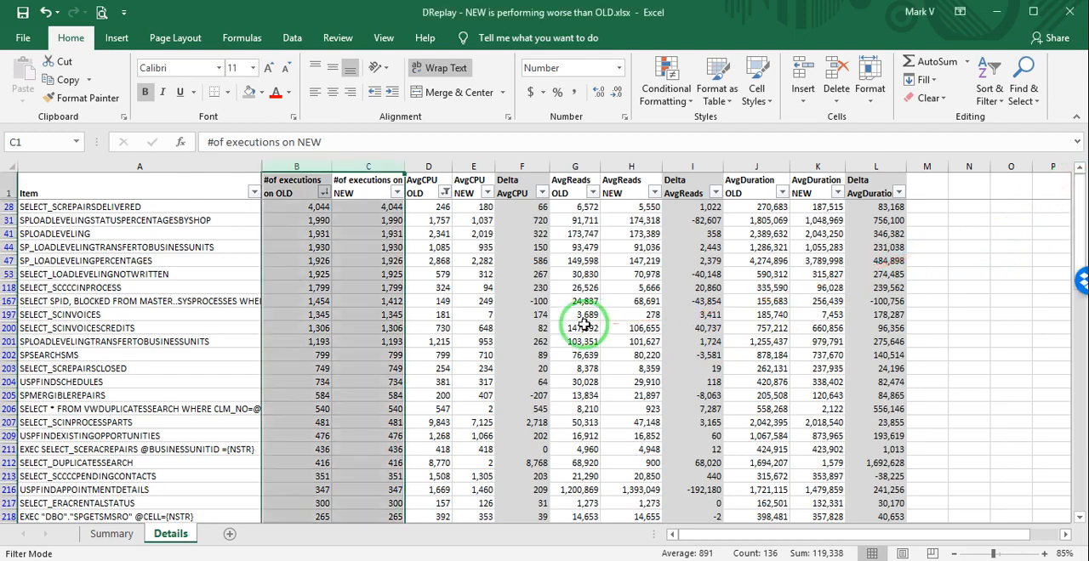
Examine the overall NEW versus OLD percentage result in row 902, beneath the totals on the Details sheet.
left_click_drag(1079, 217, 1049, 488)
left_click_drag(575, 455, 935, 468)
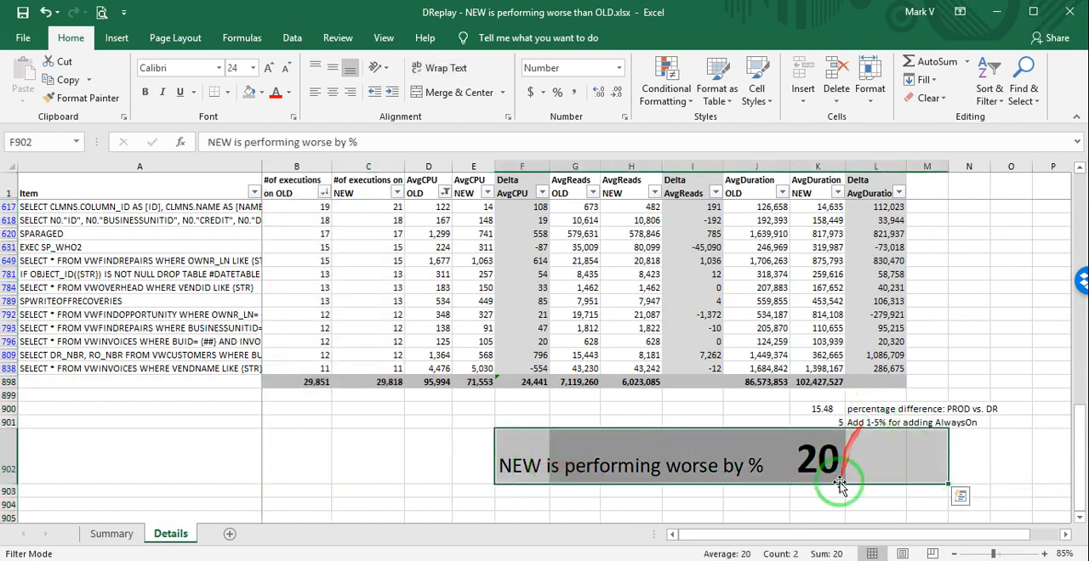
left_click_drag(838, 482, 936, 463)
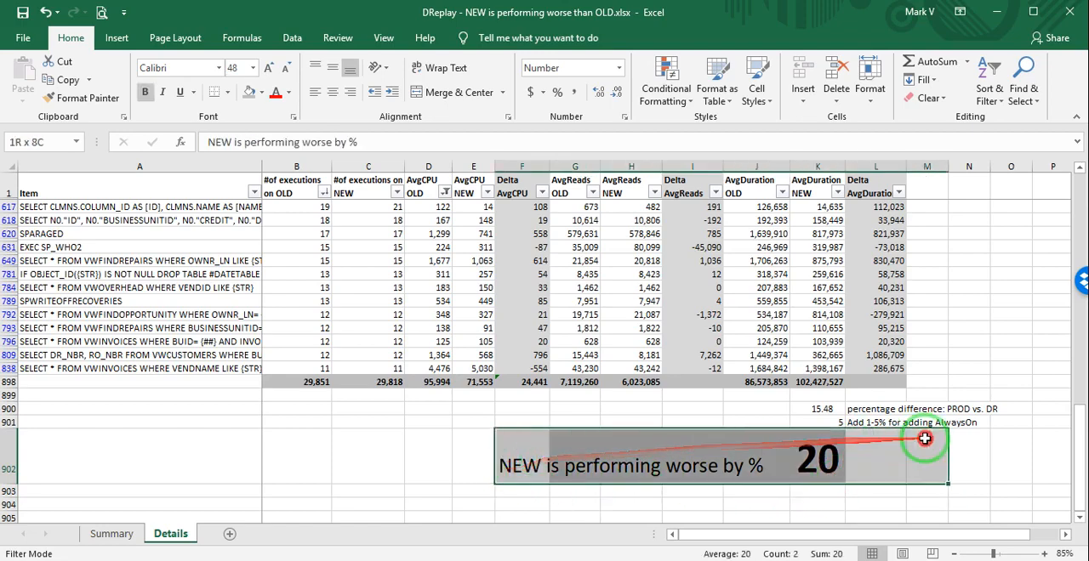
left_click(1081, 184)
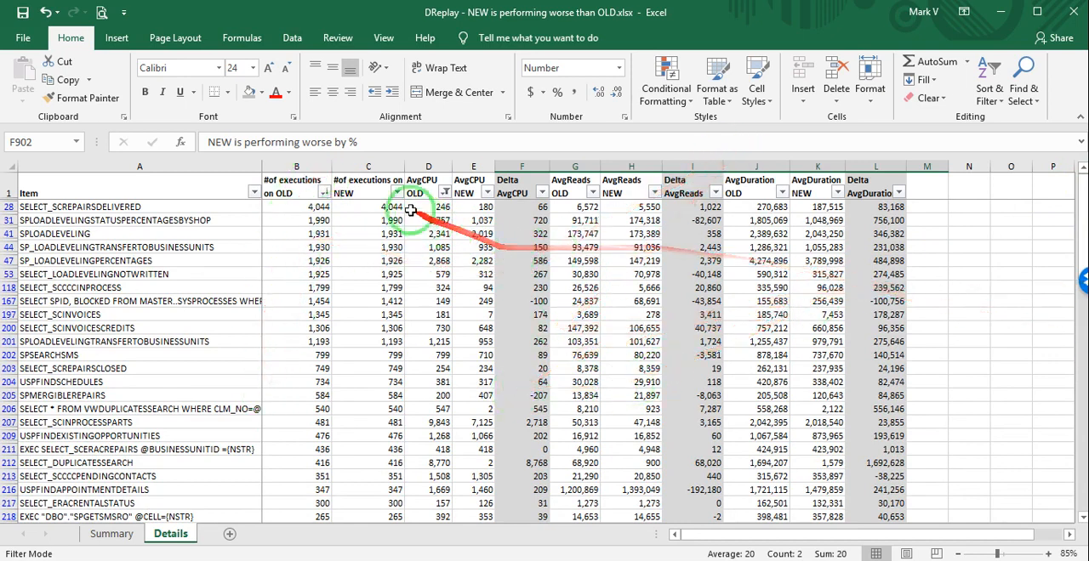
Review the OLD and NEW columns for number of executions and average CPU, ending with both execution columns selected.
left_click(309, 166)
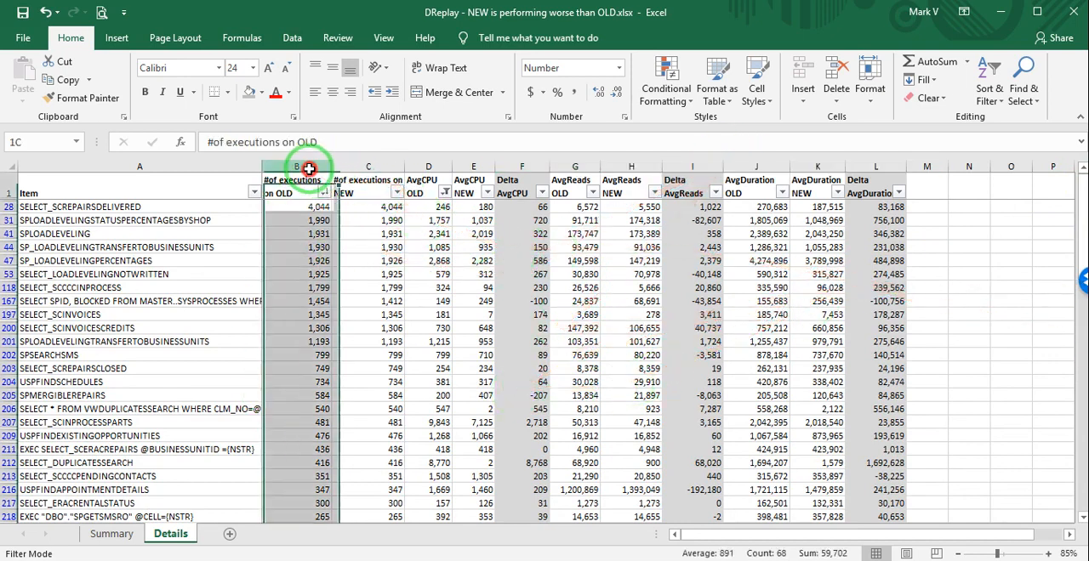
left_click(352, 165)
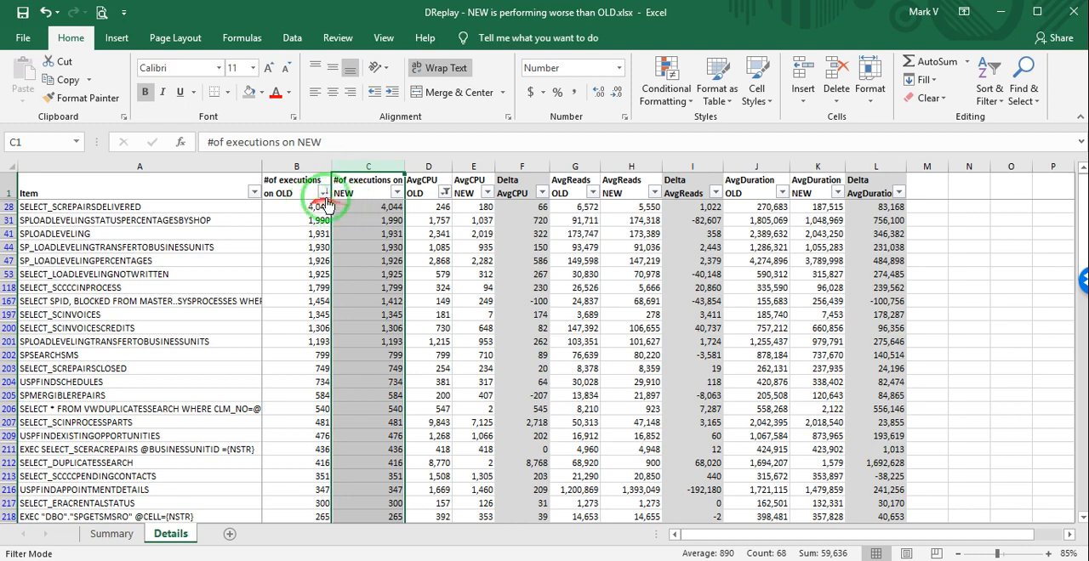
left_click(430, 166)
left_click(473, 166)
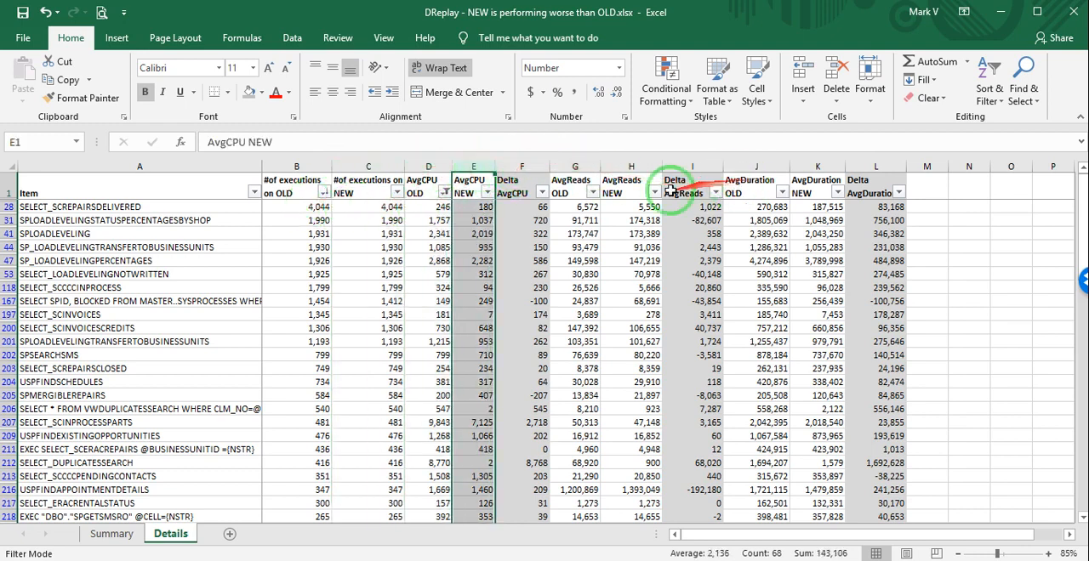
left_click(296, 209)
left_click_drag(297, 165, 380, 164)
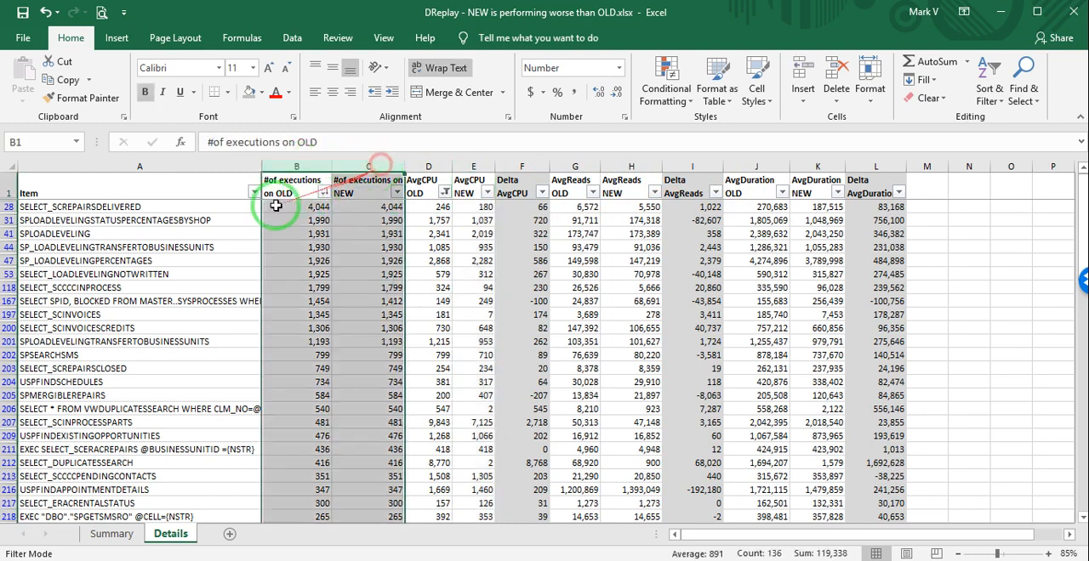
Compare the OLD and NEW execution counts of the listed queries, beginning with SELECT_SCREPAIRSDELIVERED.
left_click(285, 207)
left_click_drag(142, 210, 299, 208)
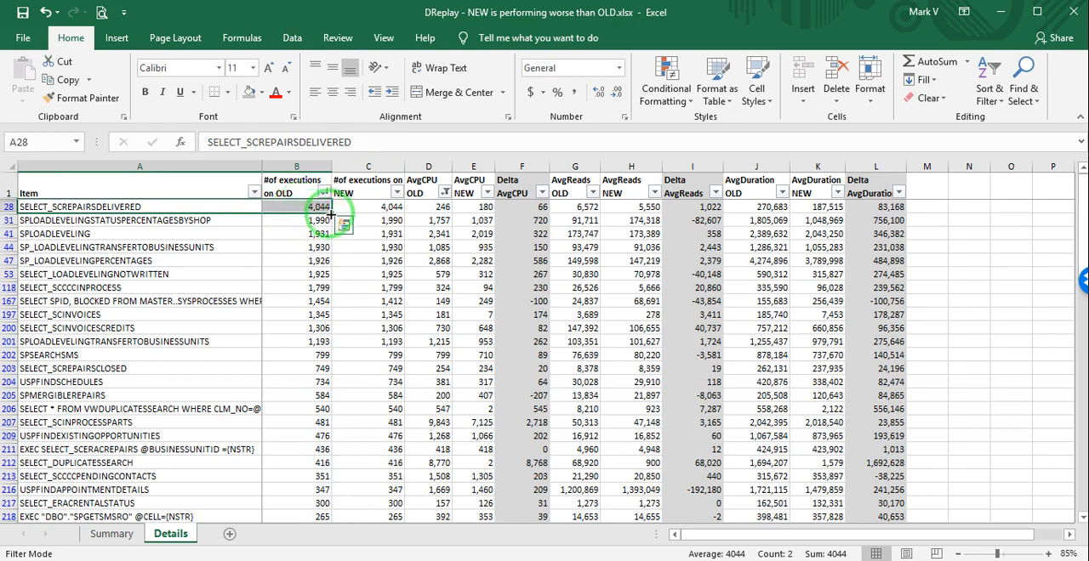
left_click(377, 206)
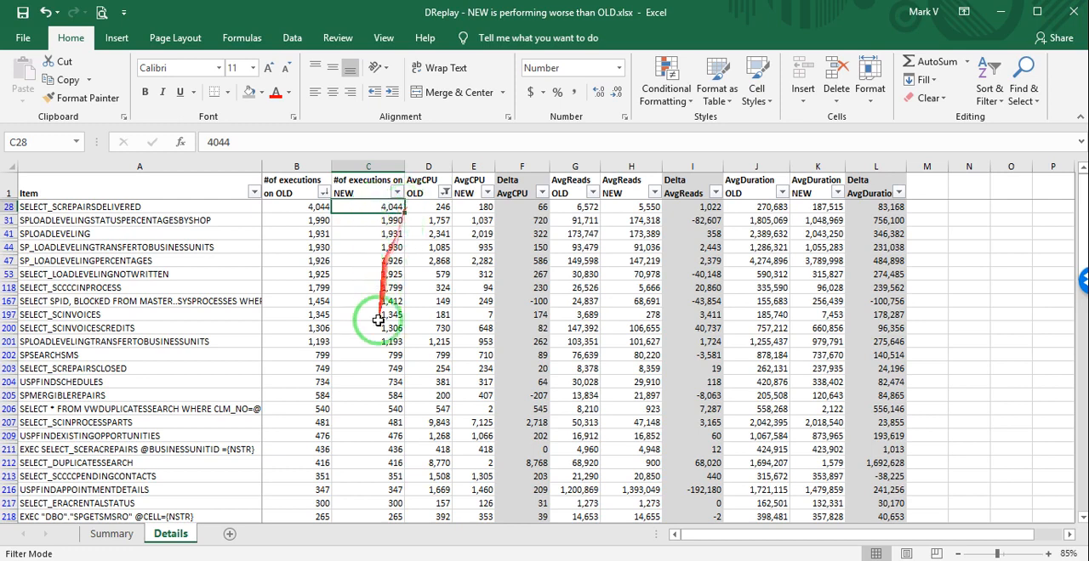
scroll(374, 337, "down", 2)
scroll(374, 337, "down", 1)
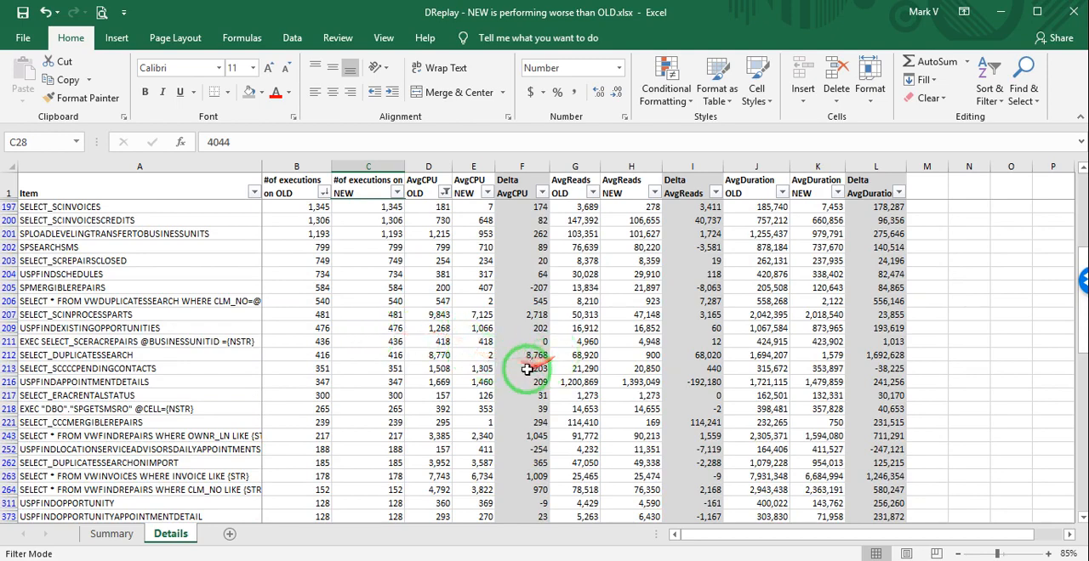
left_click_drag(1082, 257, 1070, 166)
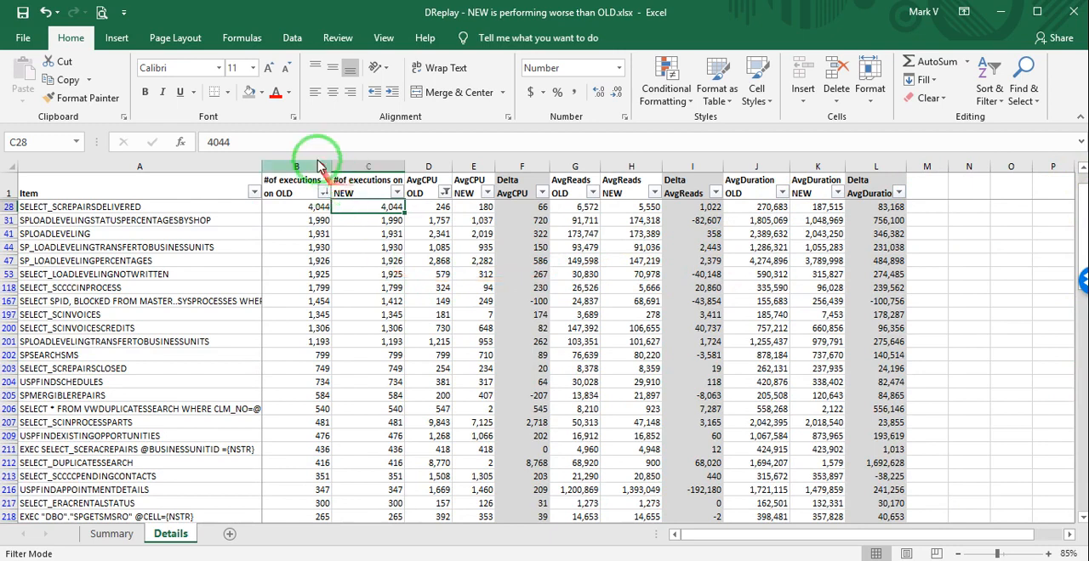
left_click_drag(292, 165, 363, 165)
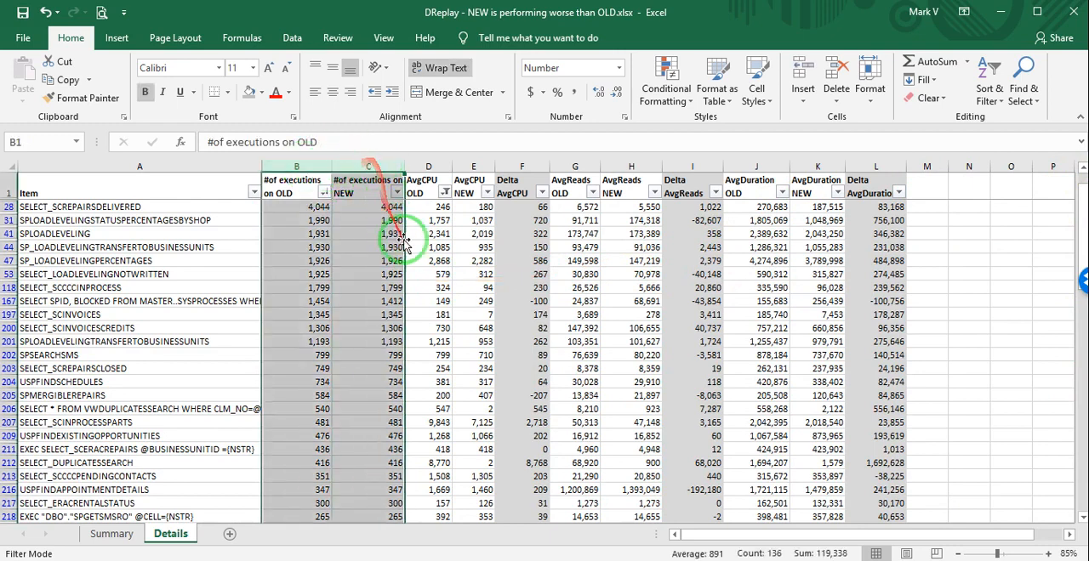
left_click(438, 227)
left_click_drag(396, 207, 262, 269)
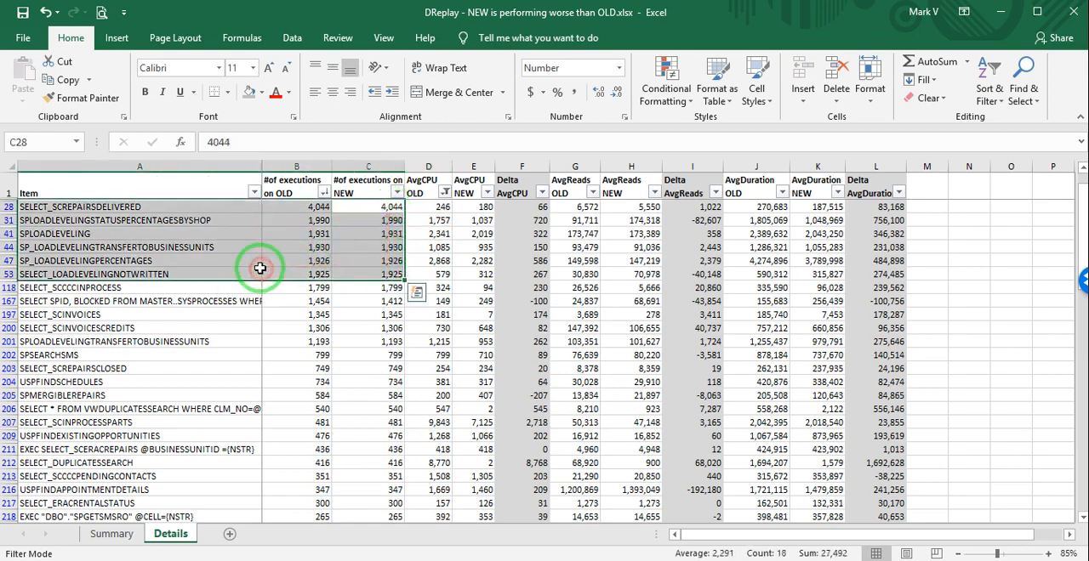
Compare AvgCPU OLD and NEW for SELECT_SCREPAIRSDELIVERED, and inspect the Delta AvgCPU values down to SPMERGIBLEREPAIRS.
left_click(430, 166)
left_click(435, 219)
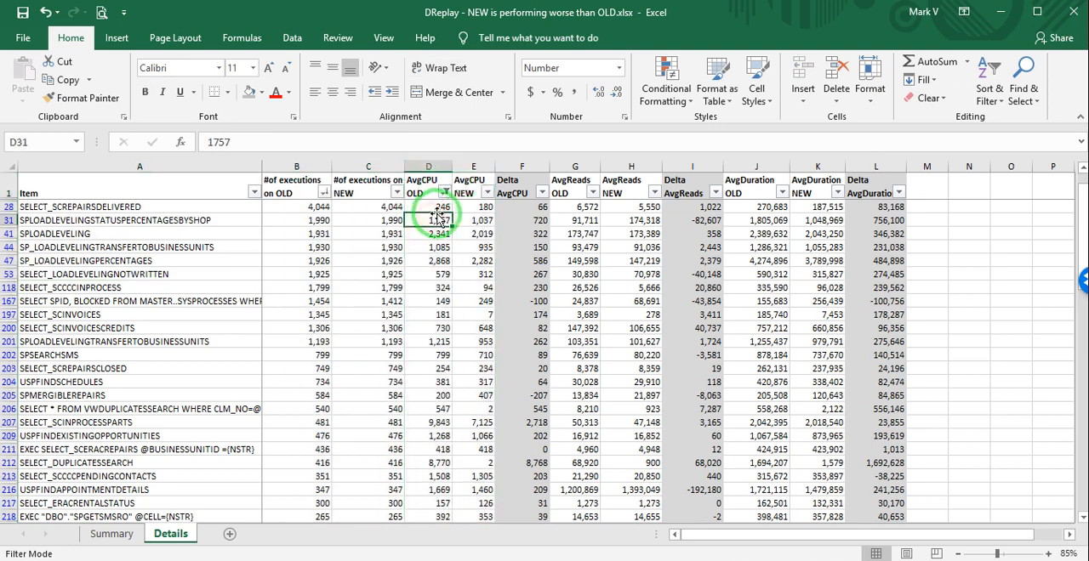
left_click(438, 206)
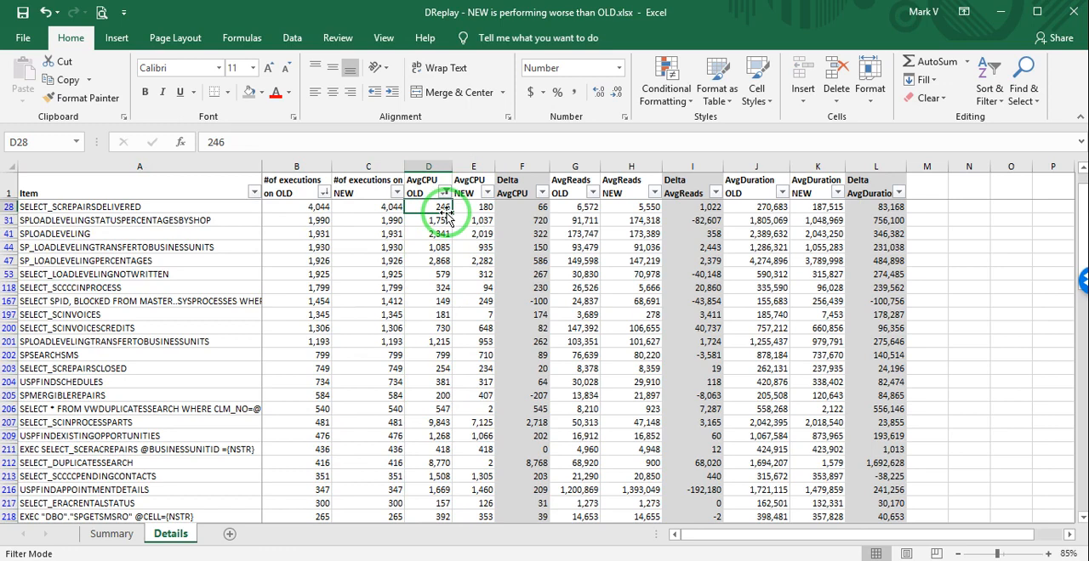
left_click(474, 207)
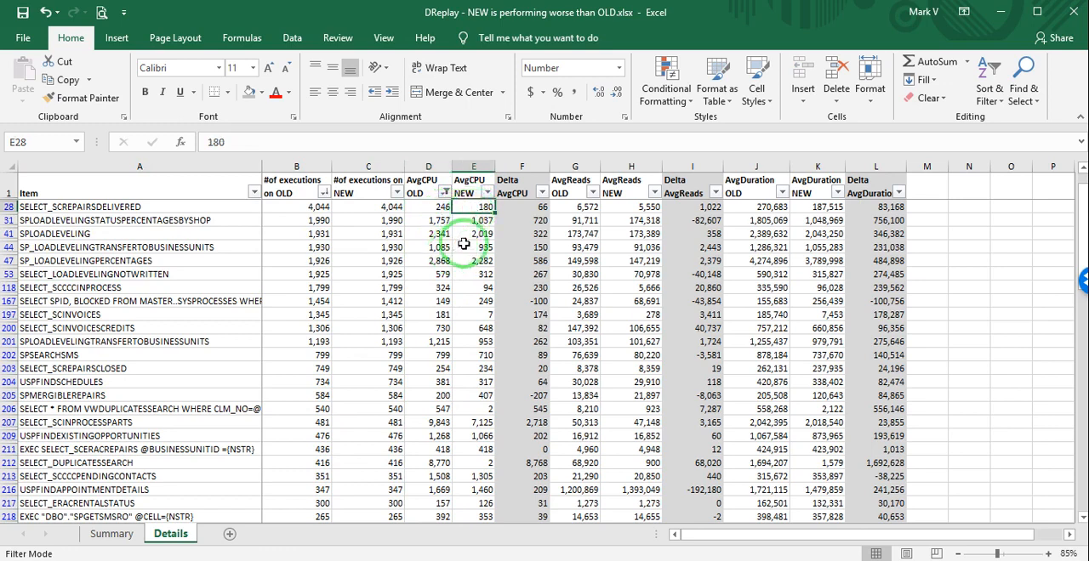
left_click(520, 207)
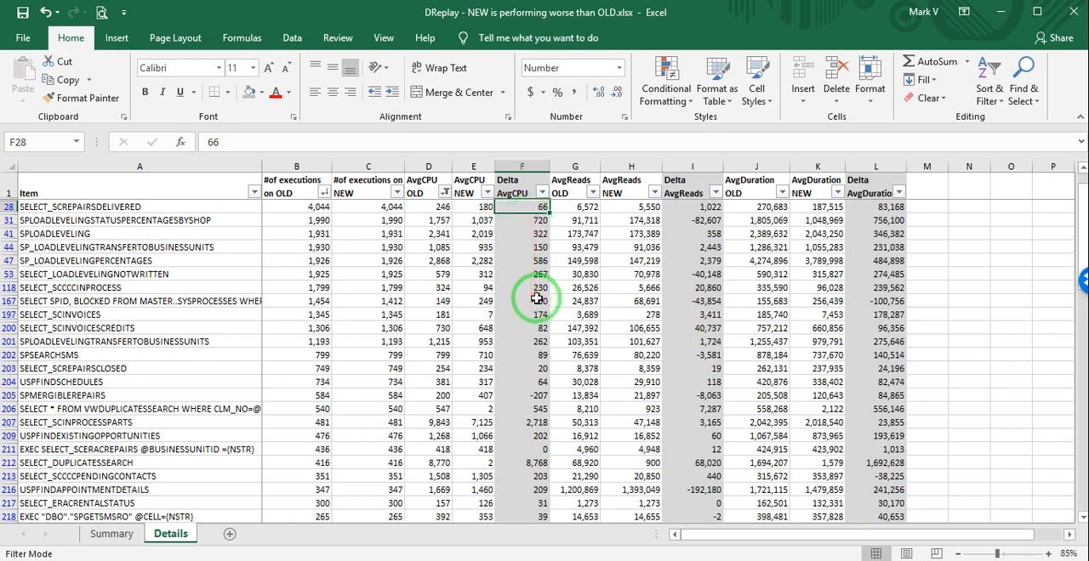
left_click_drag(539, 234, 536, 423)
left_click(537, 422)
left_click(542, 395)
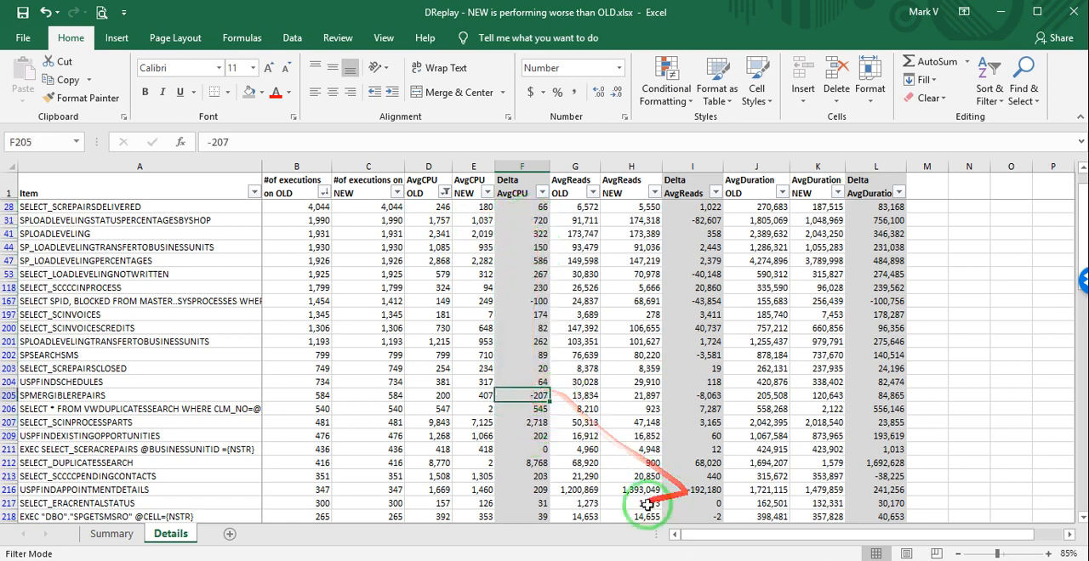
Review the AvgReads OLD and NEW columns and the Delta AvgReads value of SELECT_LOADLEVELINGNOTWRITTEN.
left_click_drag(577, 167, 632, 168)
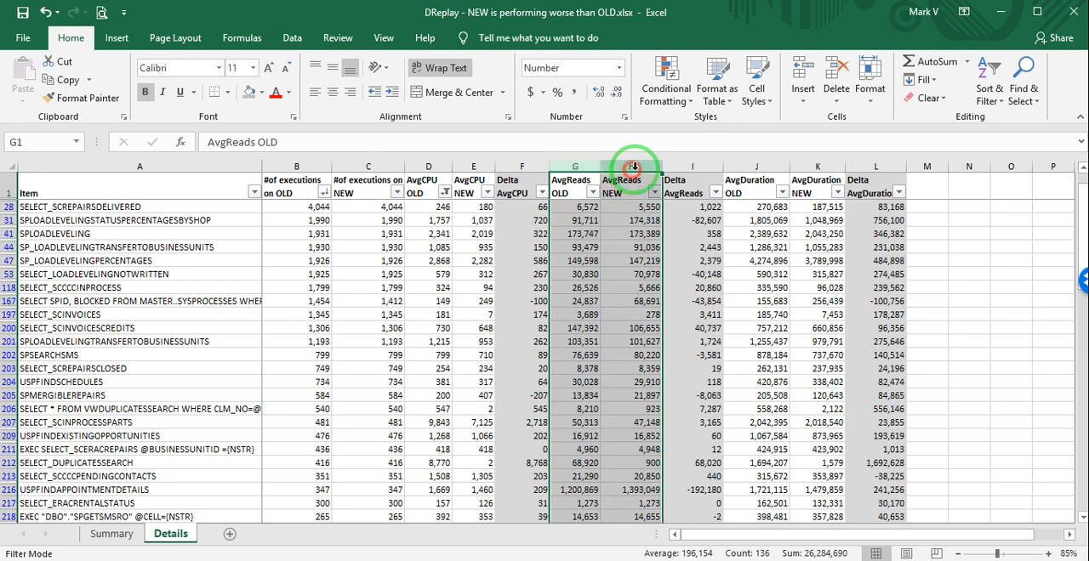
left_click(683, 168)
left_click(699, 274)
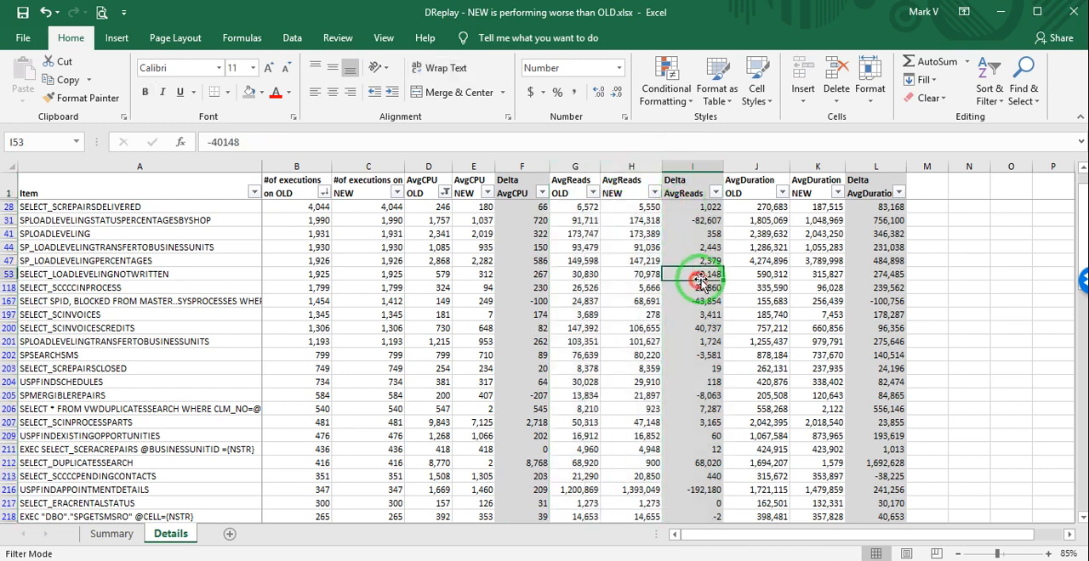
Compare the AvgDuration OLD and NEW columns and inspect the Delta AvgDuration values from SELECT_SCREPAIRSDELIVERED down to USPFINDAPPOINTMENTDETAILS.
left_click(751, 169)
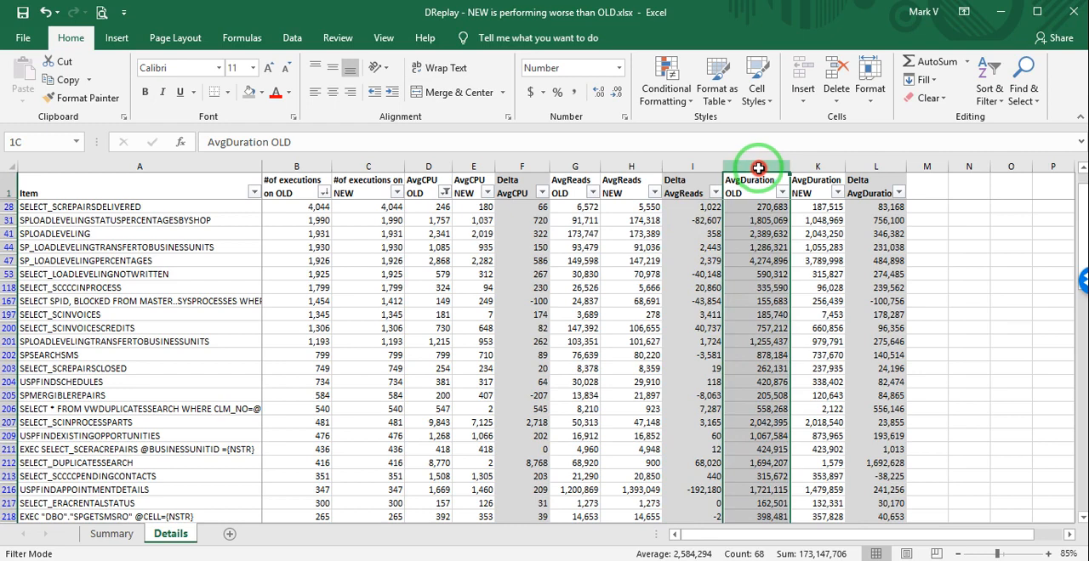
left_click_drag(758, 167, 873, 167)
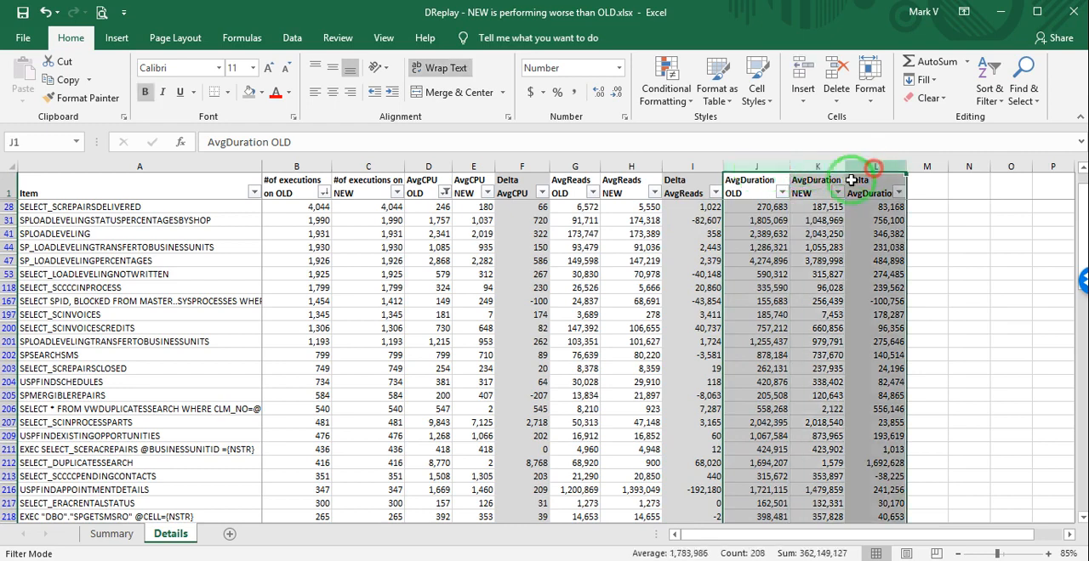
left_click(761, 220)
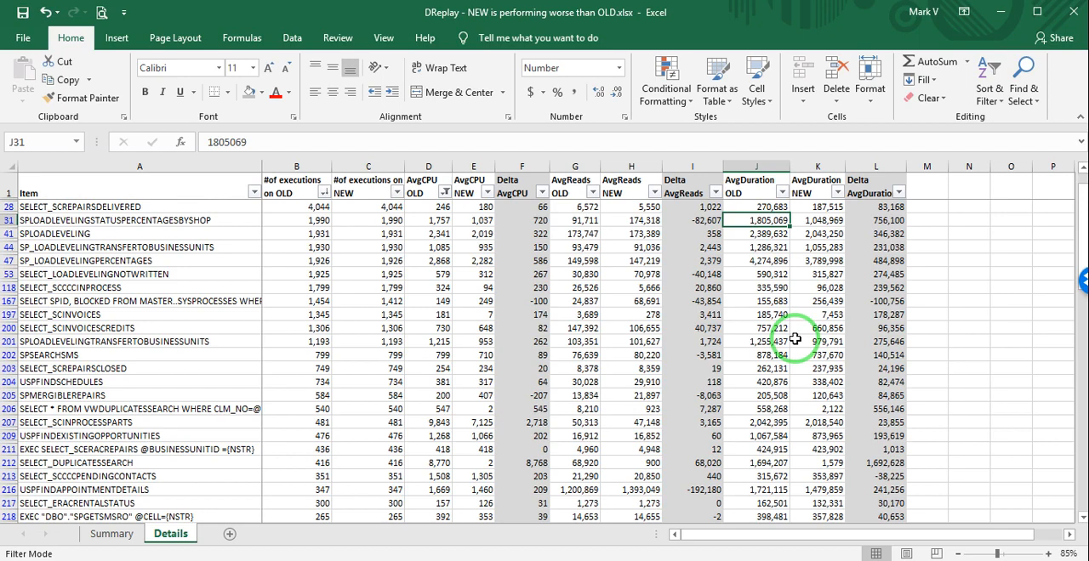
left_click(777, 204)
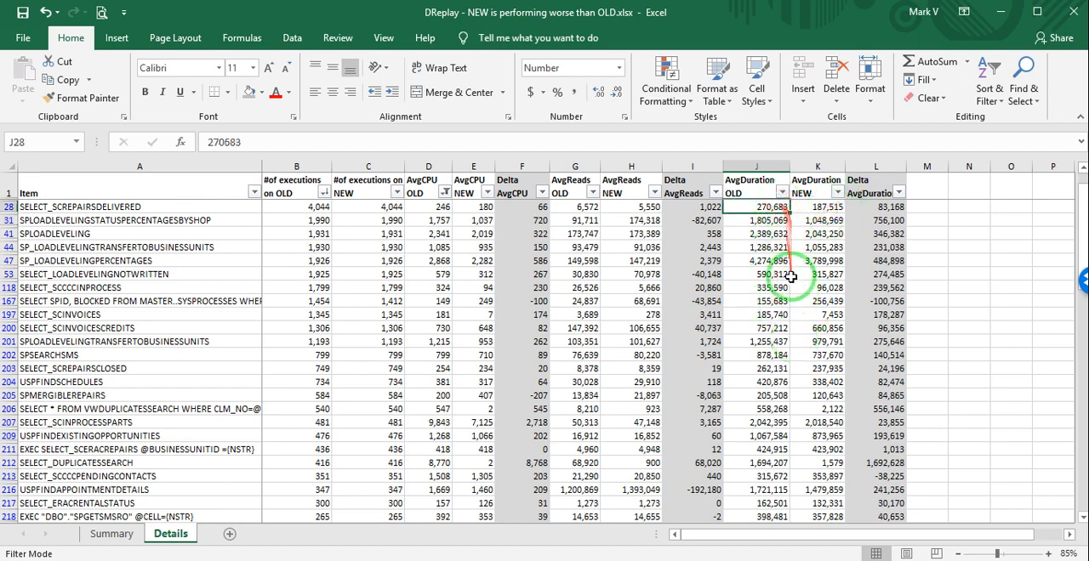
left_click(799, 207)
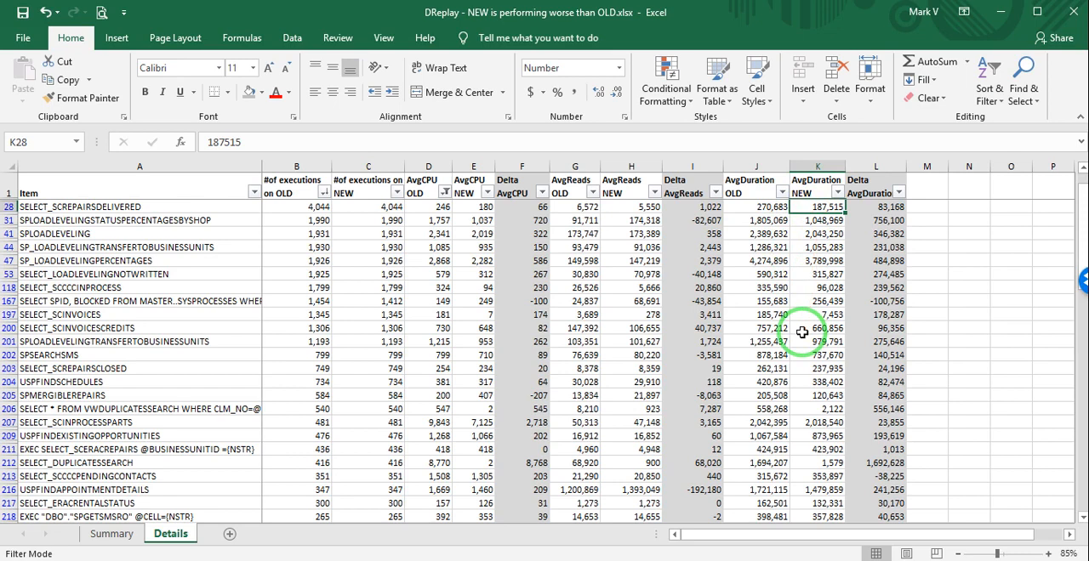
left_click_drag(886, 207, 886, 197)
left_click(886, 236)
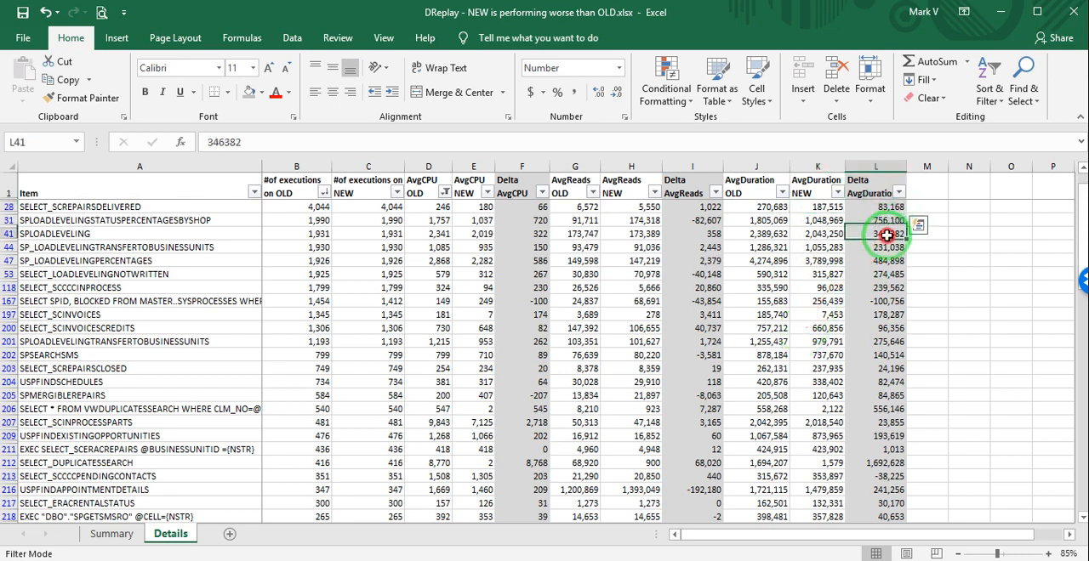
left_click_drag(886, 236, 886, 490)
Look through Delta AvgDuration for queries that run slower on NEW, highlighting the whole record in row 167.
left_click(899, 193)
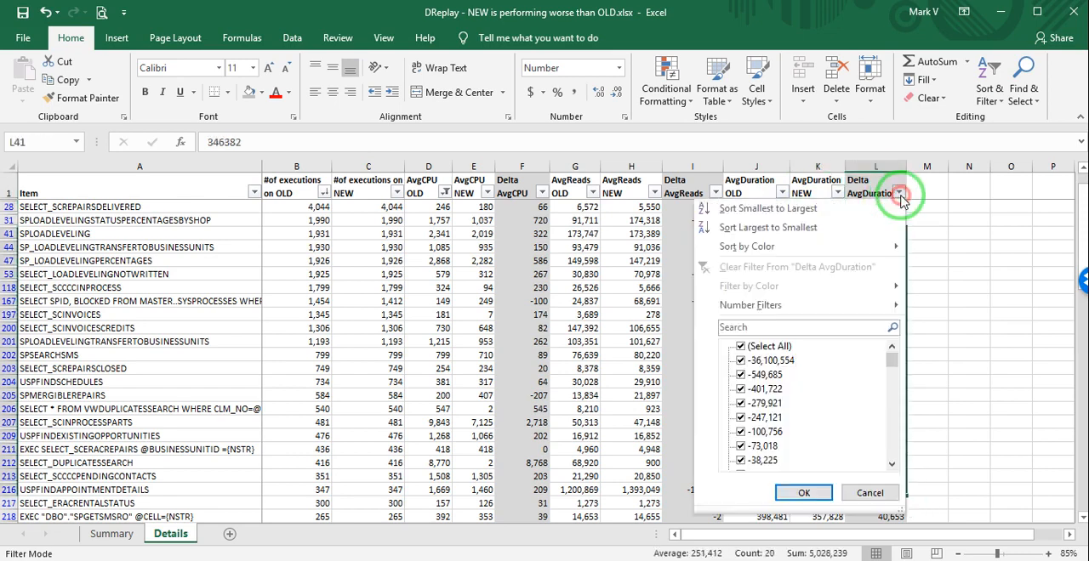
left_click(984, 258)
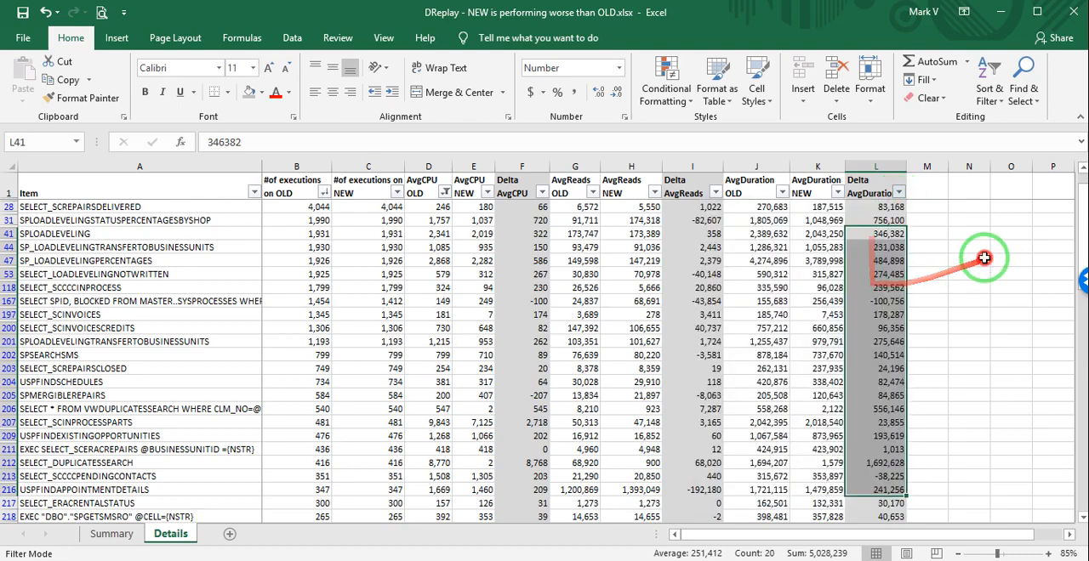
left_click(887, 315)
scroll(889, 311, "down", 1)
scroll(889, 281, "up", 1)
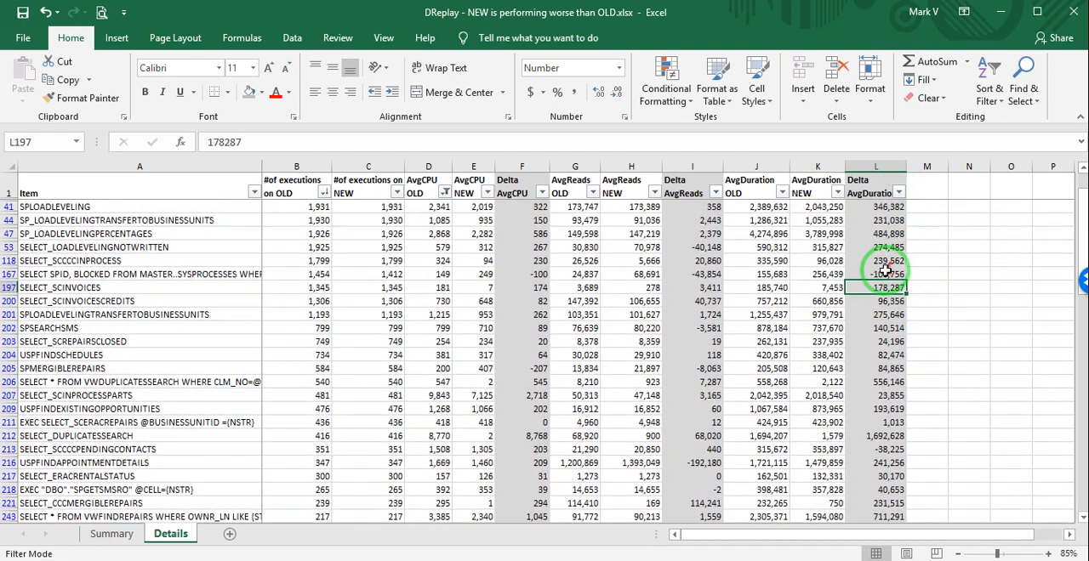
left_click_drag(885, 270, 164, 279)
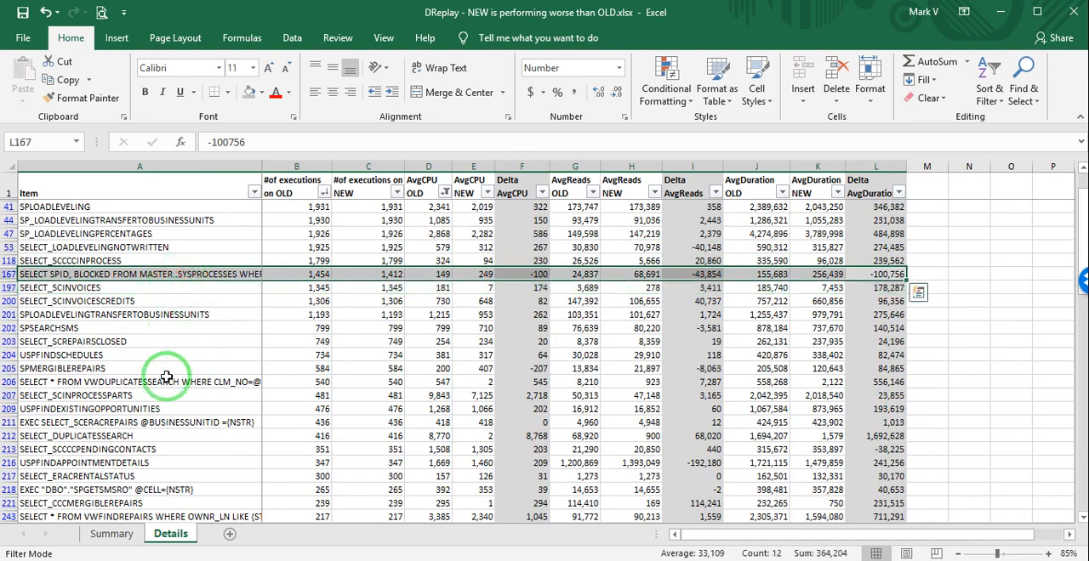
scroll(904, 377, "down", 2)
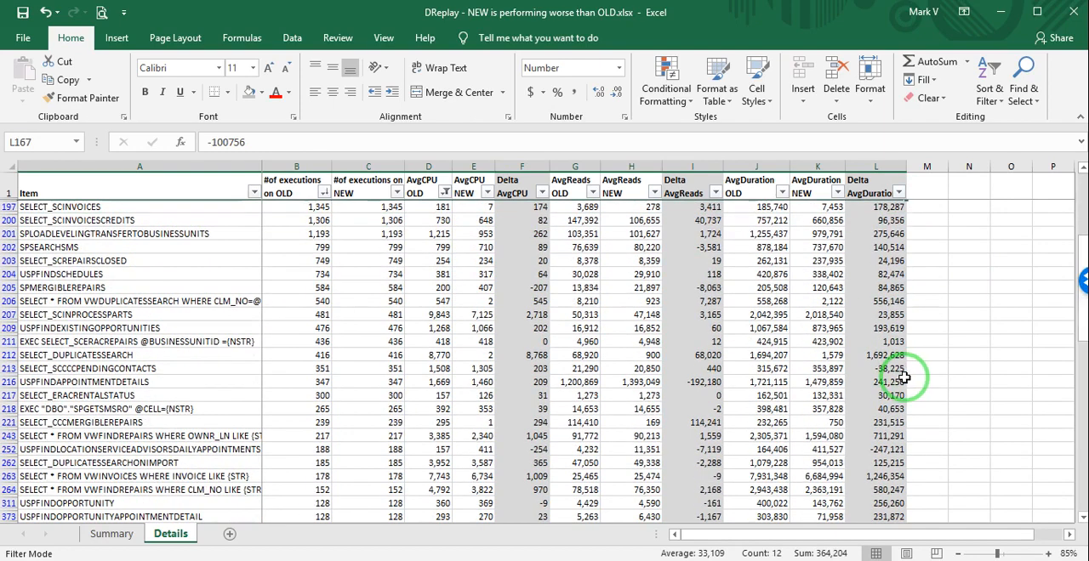
scroll(904, 377, "down", 6)
scroll(904, 377, "up", 1)
Sort the Details table by Delta AvgDuration from largest to smallest.
left_click(899, 193)
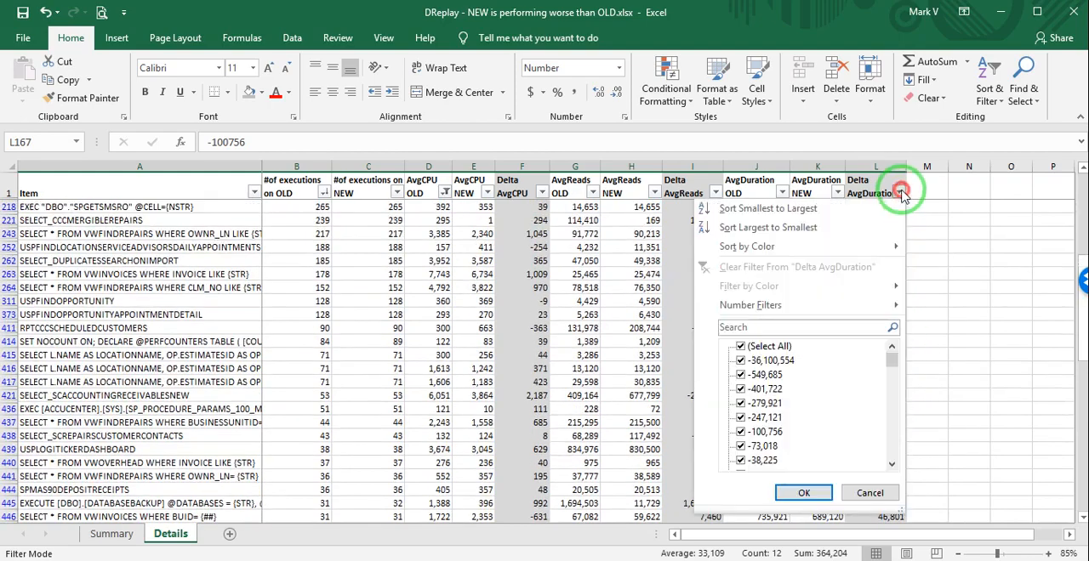
left_click(848, 227)
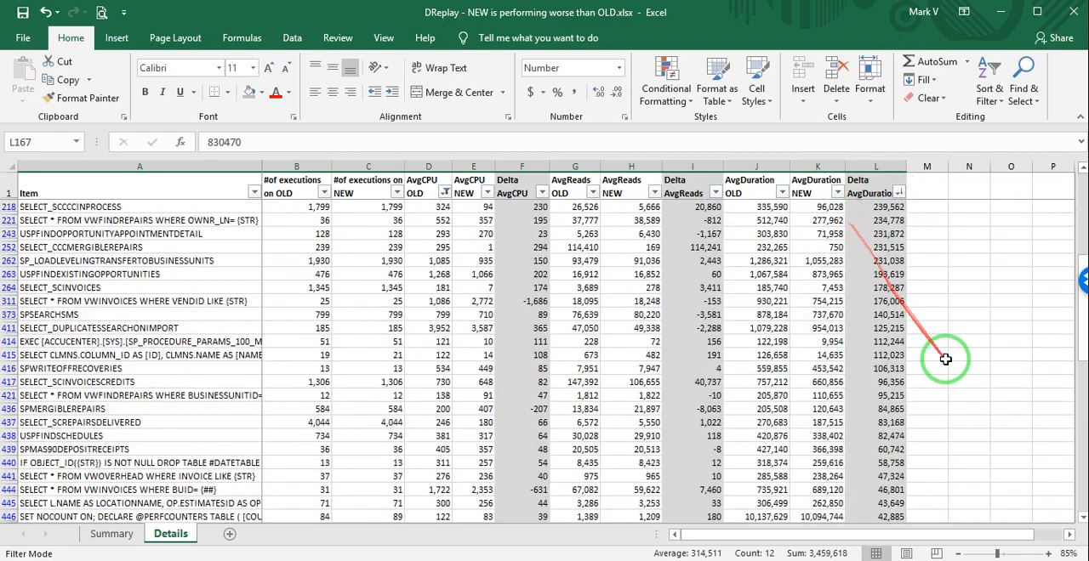
scroll(944, 349, "up", 6)
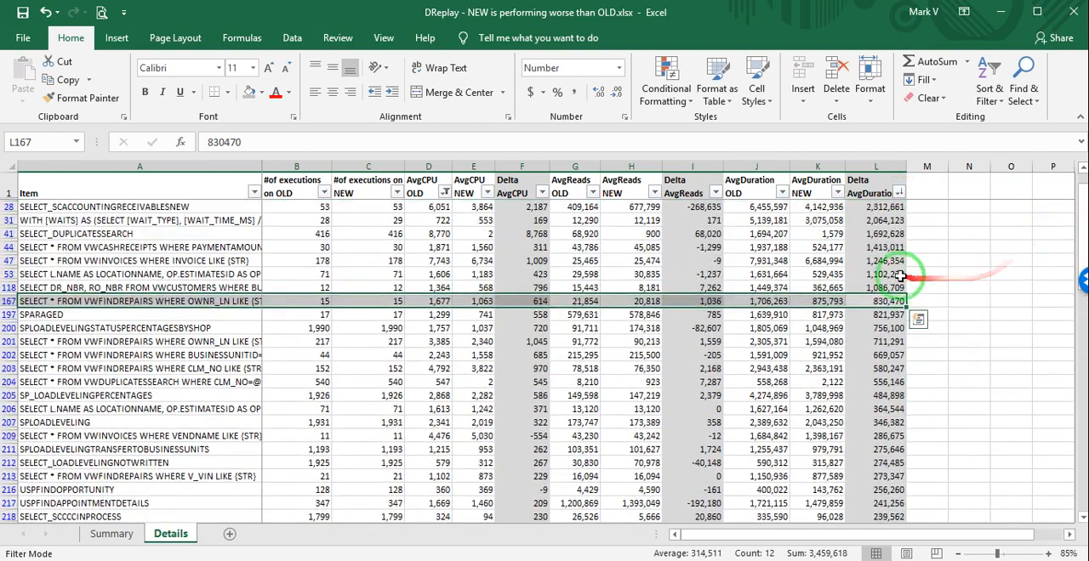
left_click(899, 194)
left_click(826, 224)
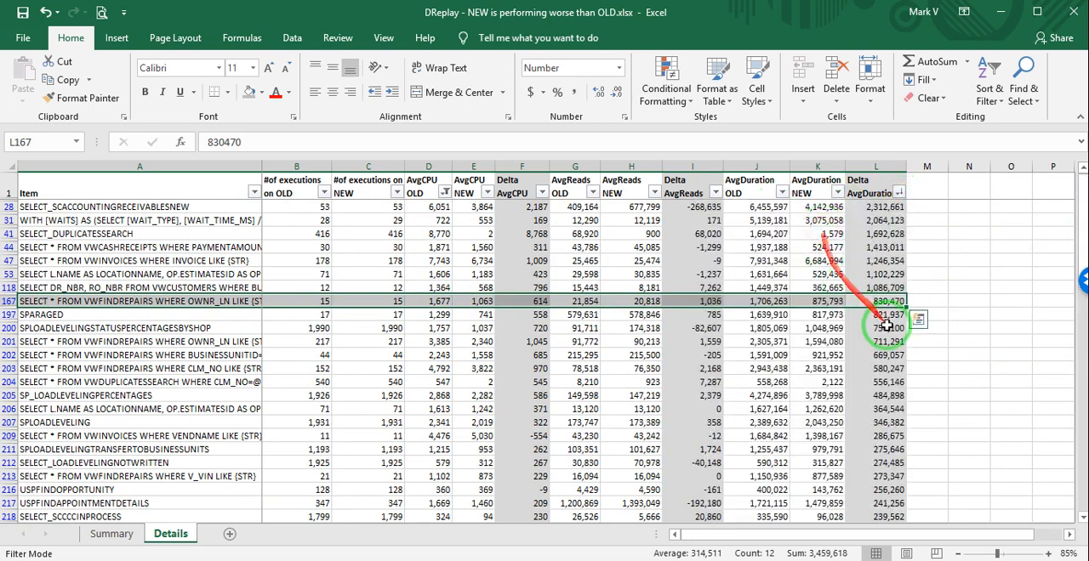
Sort the Details table by Delta AvgDuration from smallest to largest.
left_click(756, 206)
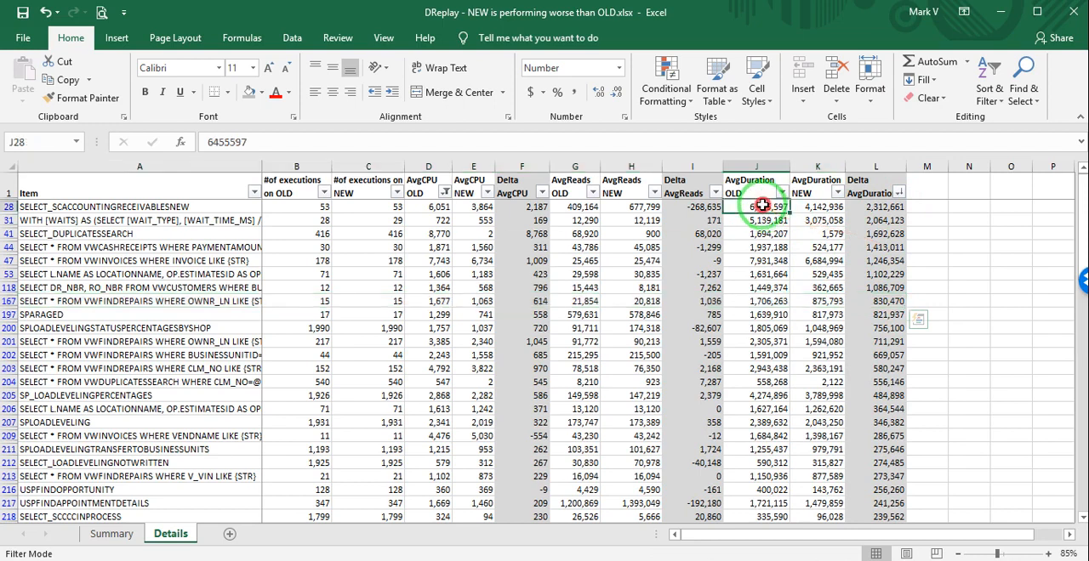
left_click(899, 187)
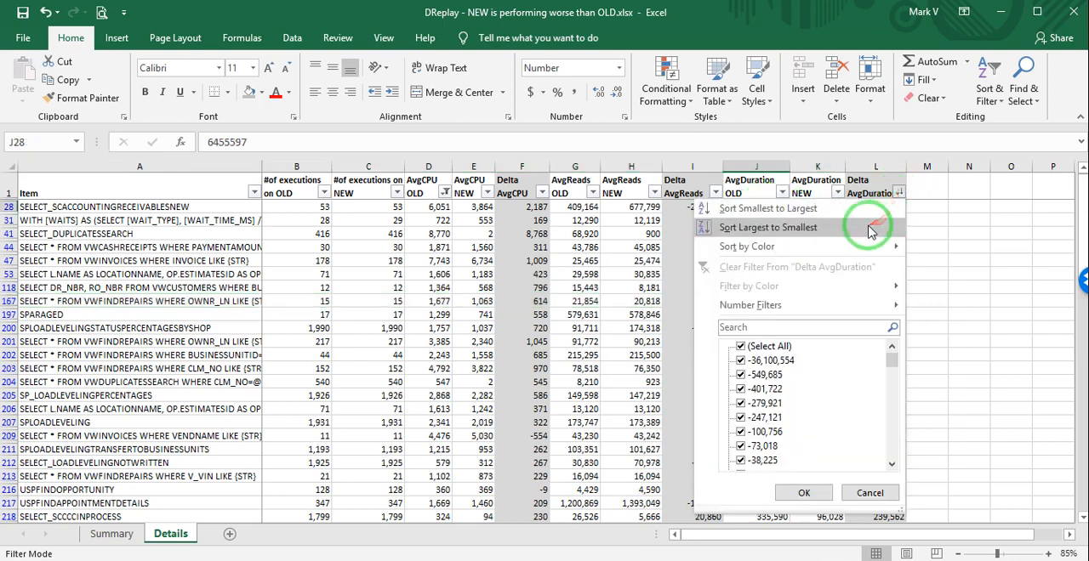
left_click(800, 230)
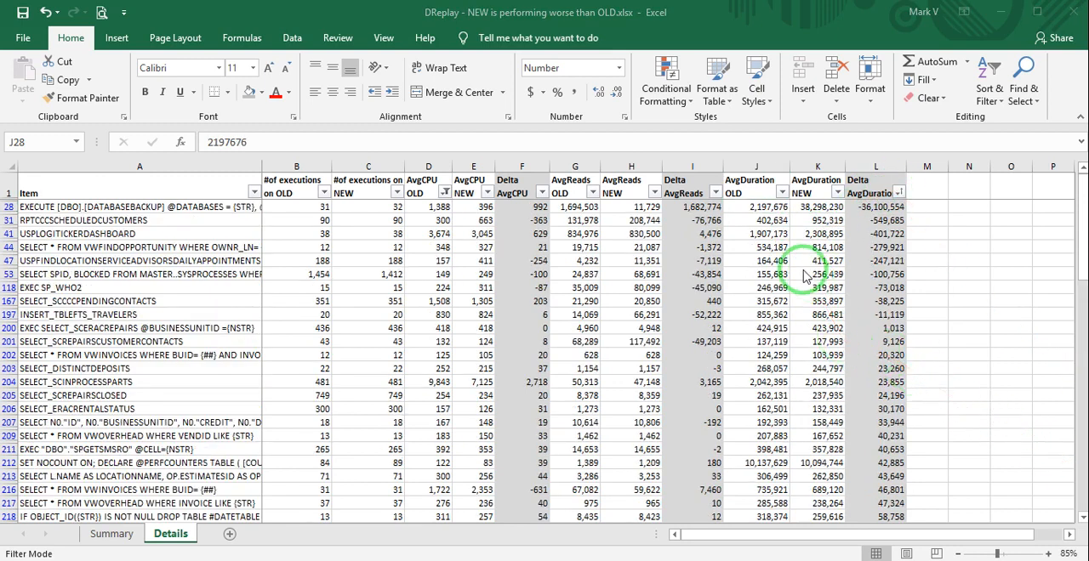
Compare the AvgDuration OLD, NEW and Delta values of the DATABASEBACKUP query, and highlight the records from RPTCCCSCHEDULEDCUSTOMERS to INSERT_TBLEFTS_TRAVELERS.
left_click(770, 207)
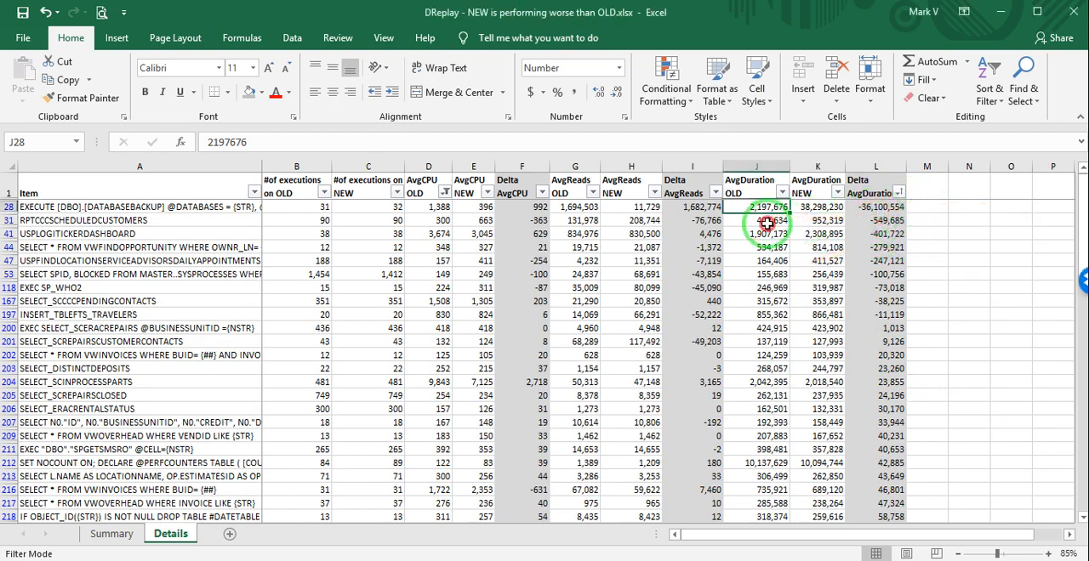
left_click(766, 223)
left_click_drag(197, 205, 828, 212)
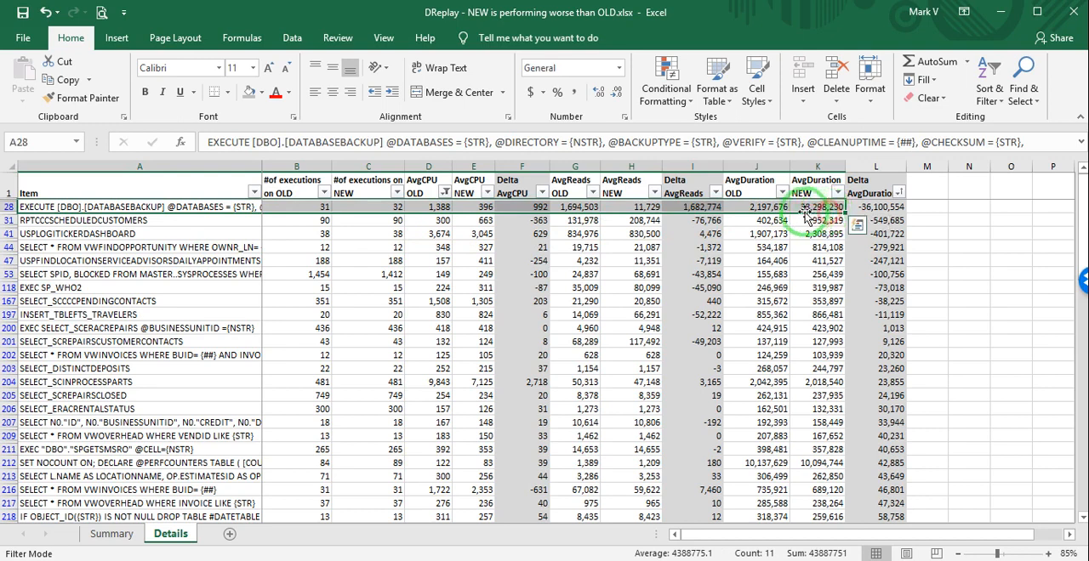
left_click(812, 207)
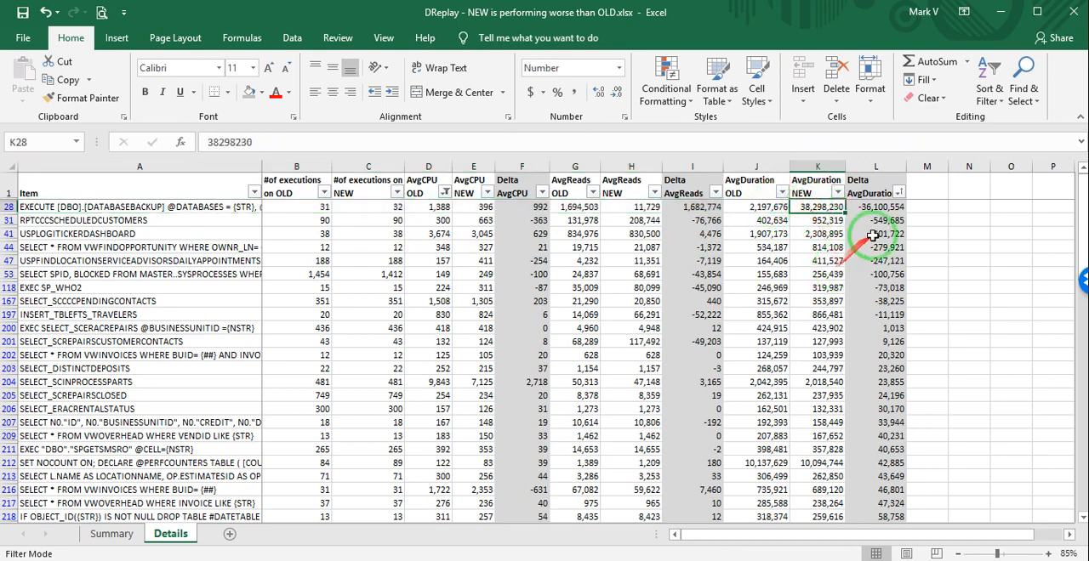
left_click(876, 206)
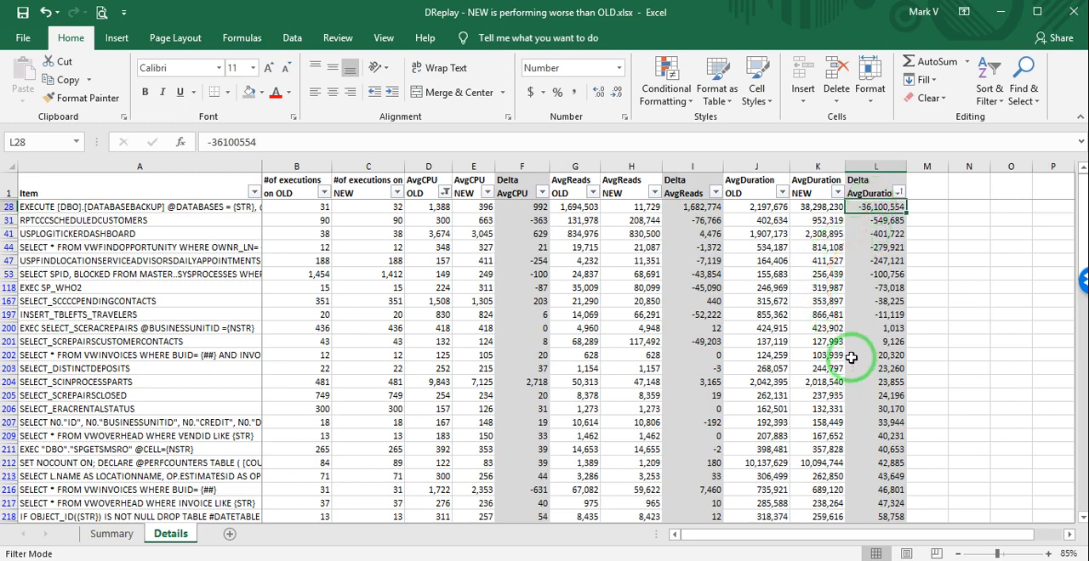
left_click(124, 221)
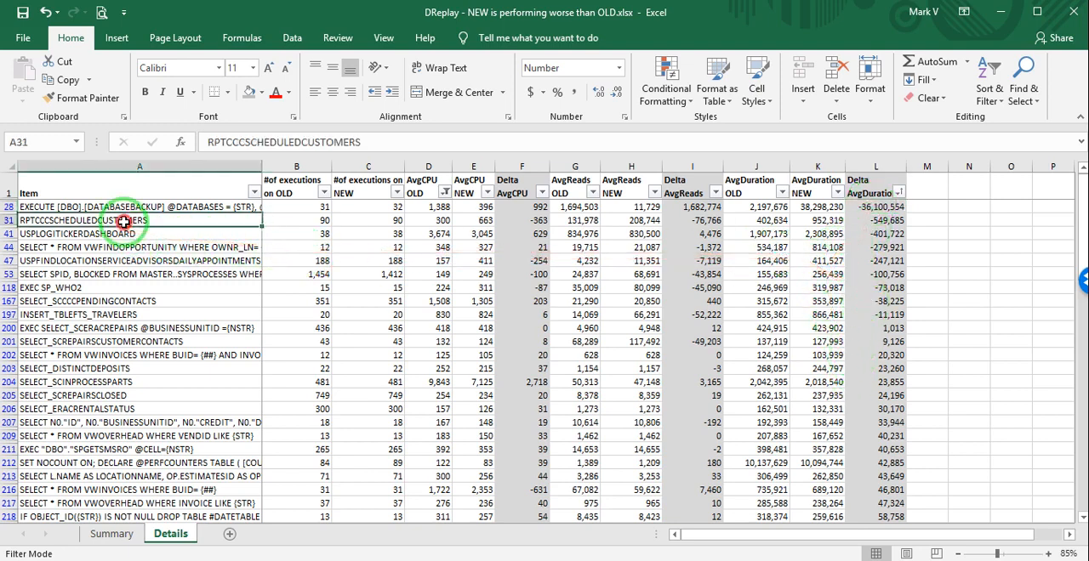
mouse_move(125, 221)
left_mouse_down()
mouse_move(150, 287)
mouse_move(298, 307)
mouse_move(778, 311)
mouse_move(874, 316)
mouse_move(873, 327)
mouse_move(893, 324)
mouse_move(890, 308)
left_mouse_up()
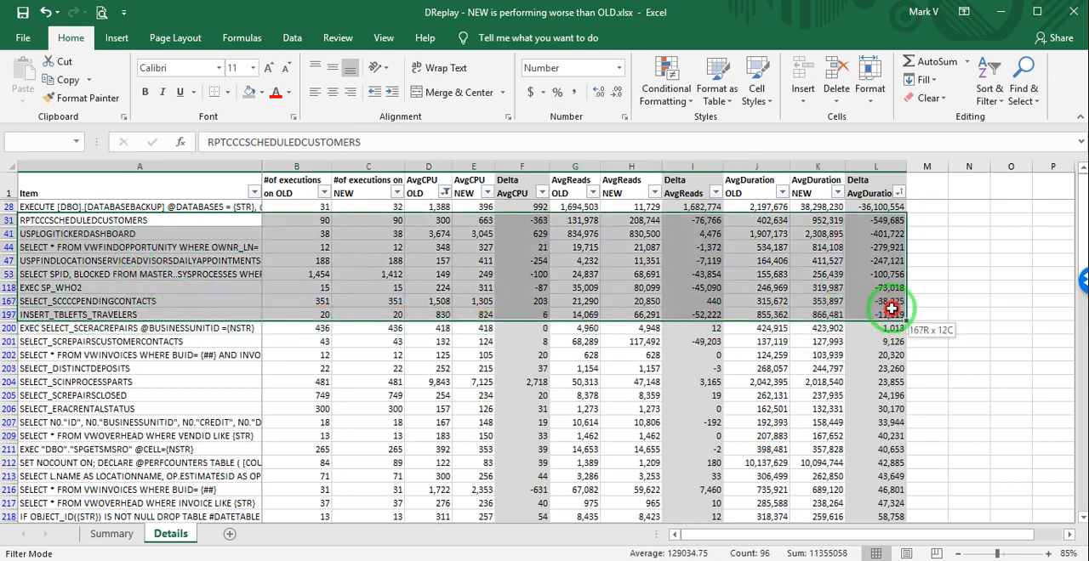
Review the totals in row 898 and the "NEW is performing worse by %" summary in row 902.
left_click_drag(1078, 192, 1078, 499)
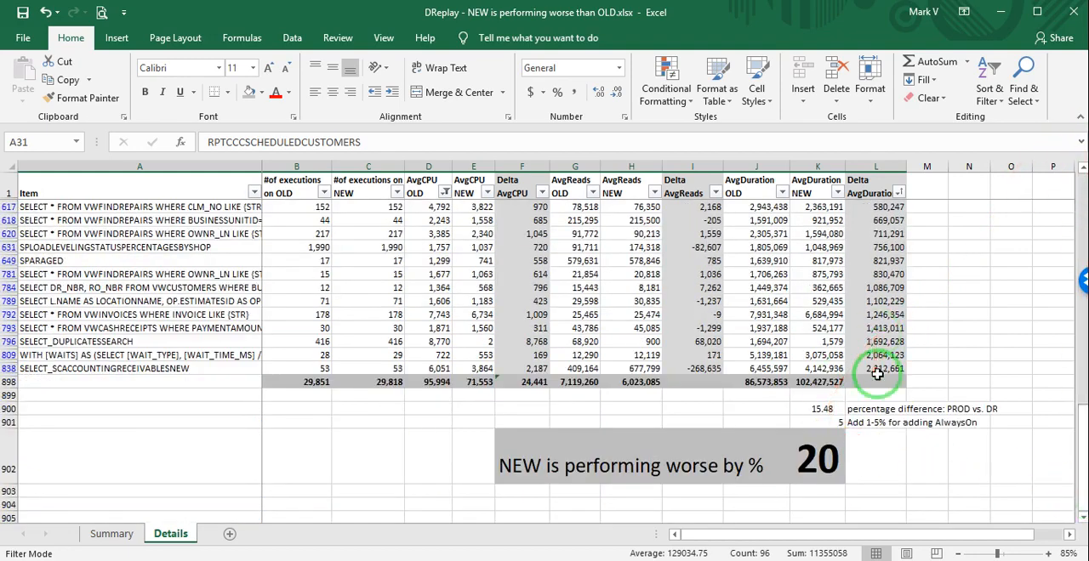
left_click_drag(311, 381, 816, 381)
left_click(826, 469)
left_click_drag(826, 468, 487, 469)
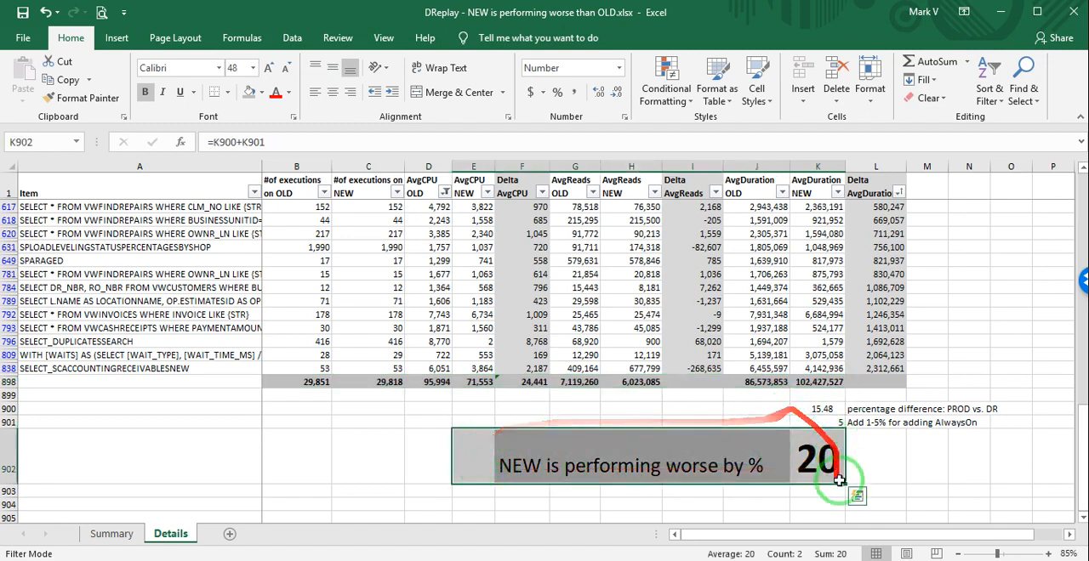
Examine how K902 combines the PROD vs. DR percentage difference in K900 with the AlwaysOn allowance in K901.
left_click(859, 422)
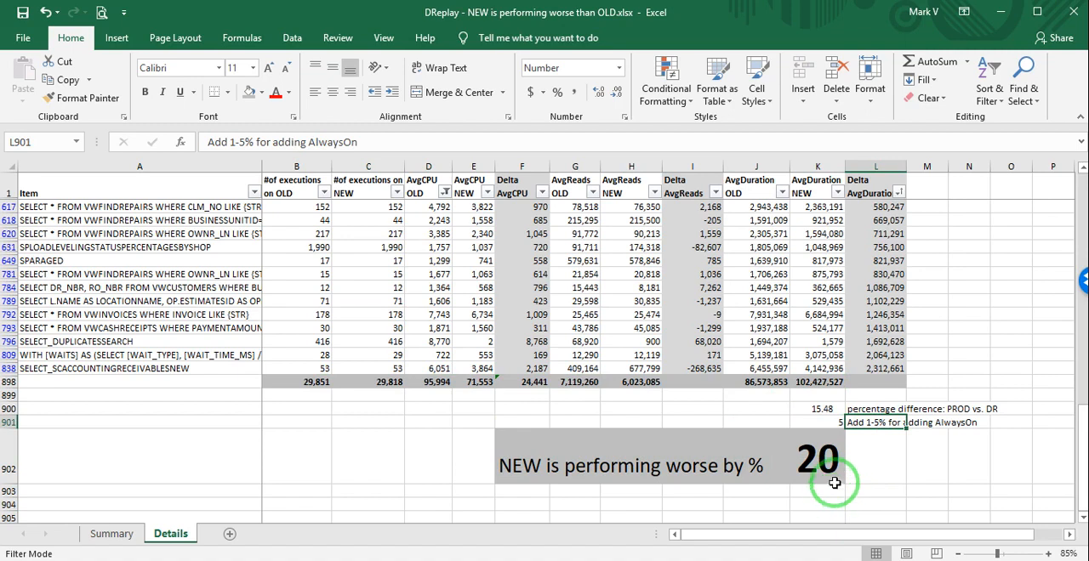
left_click(827, 422)
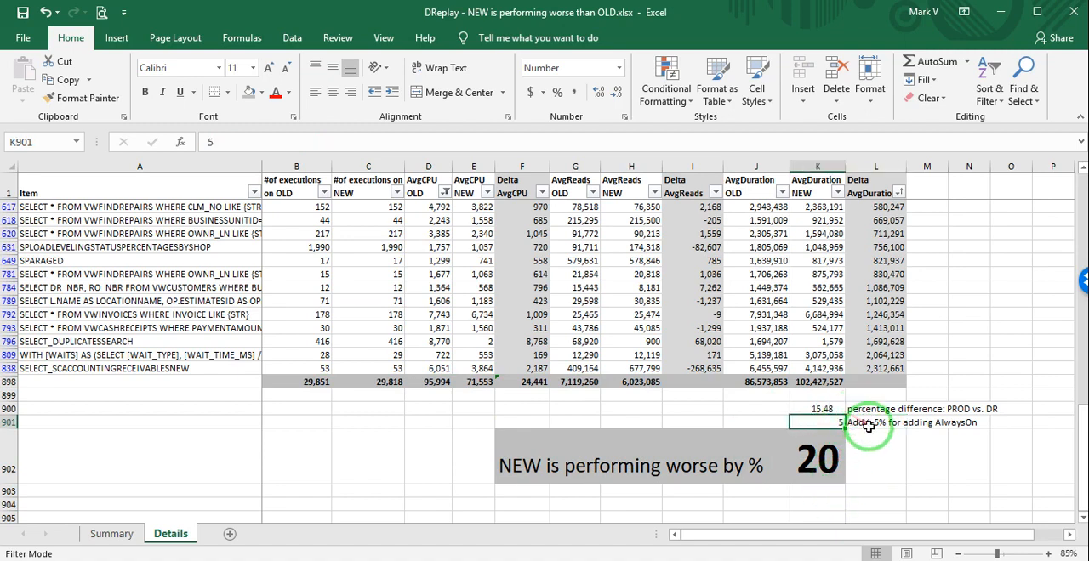
left_click(867, 425)
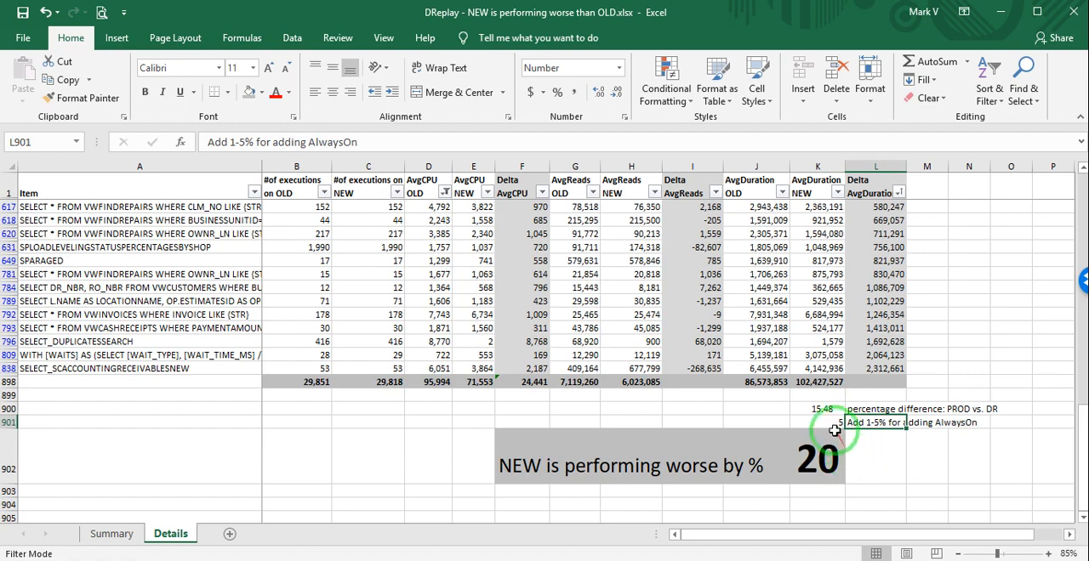
left_click(826, 423)
left_click_drag(825, 409, 826, 424)
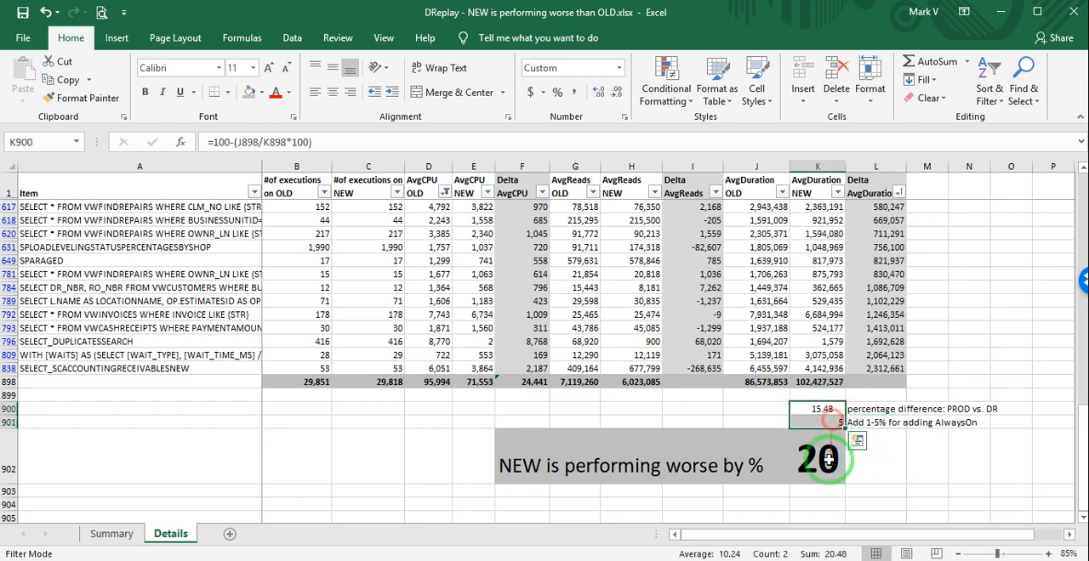
left_click(827, 459)
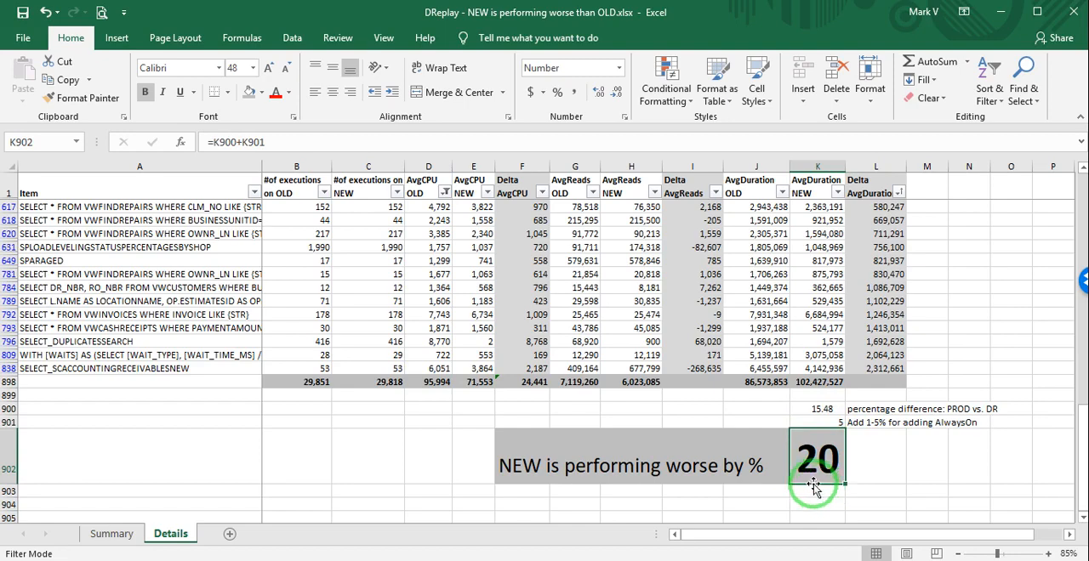
Review the Delta AvgDuration values from RPTCCCSCHEDULEDCUSTOMERS to SELECT_SCREPAIRSCUSTOMERCONTACTS, and view the full text of the VWFINDOPPORTUNITY query in row 44.
left_click_drag(1078, 429, 1077, 170)
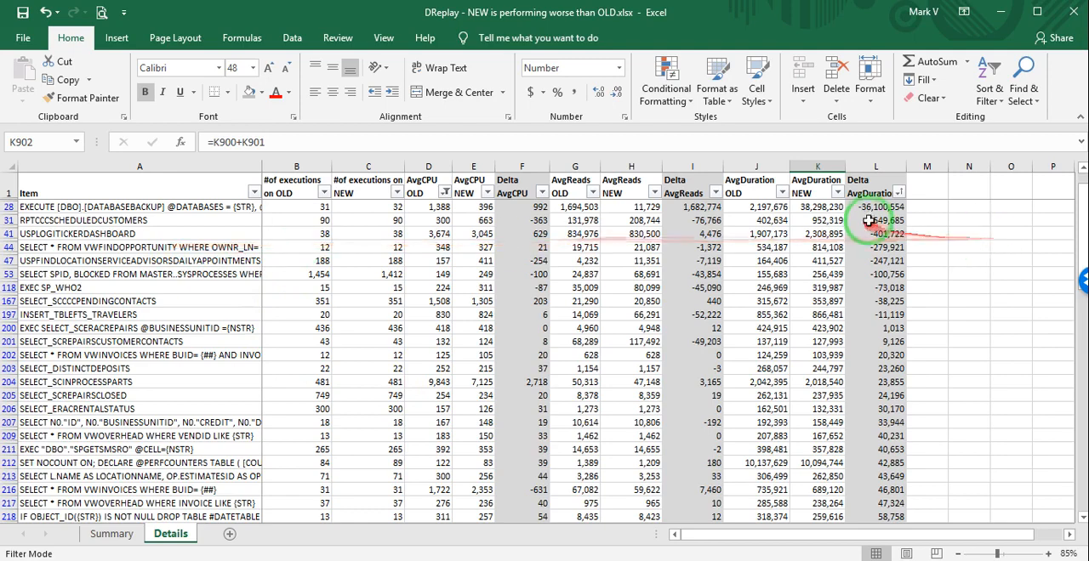
left_click_drag(867, 221, 876, 341)
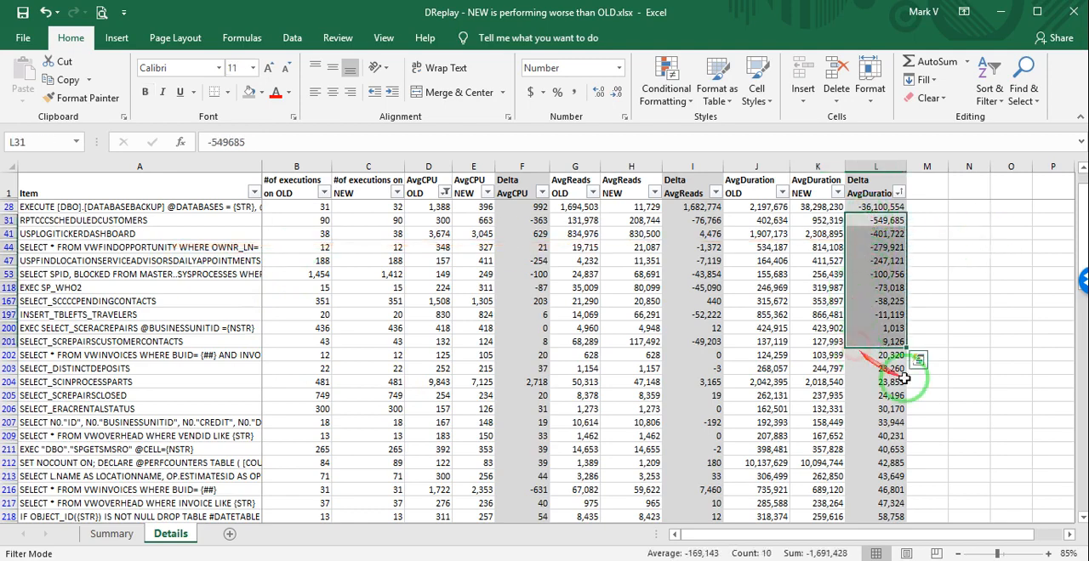
scroll(907, 370, "down", 2)
scroll(906, 357, "up", 2)
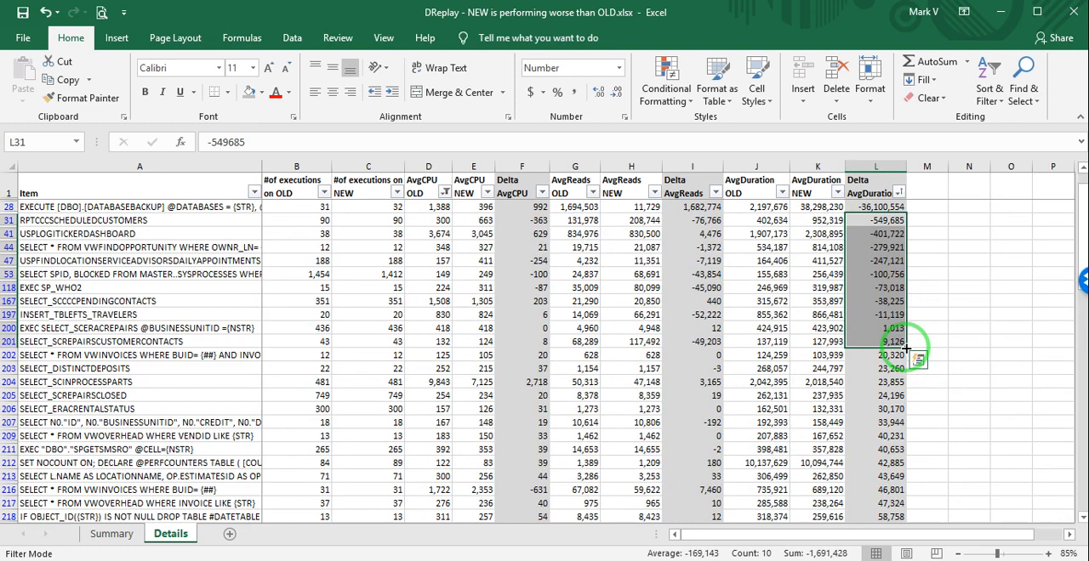
left_click(968, 327)
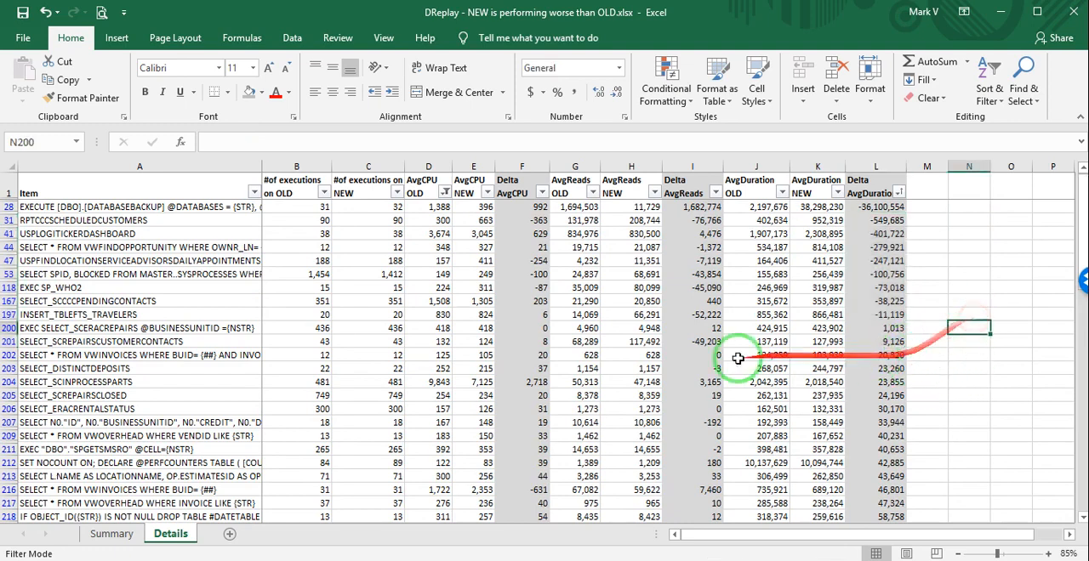
left_click(191, 244)
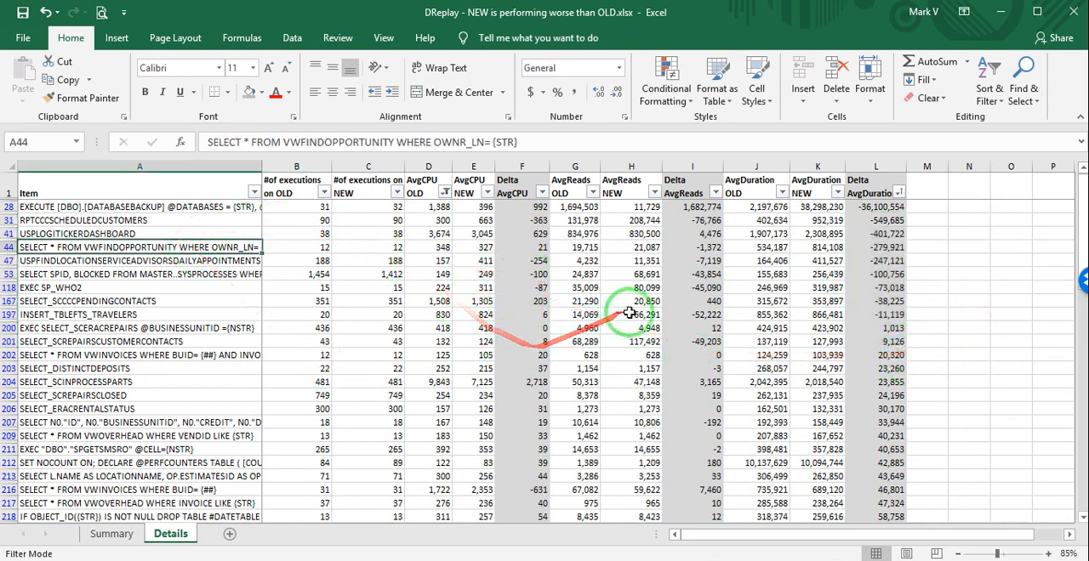